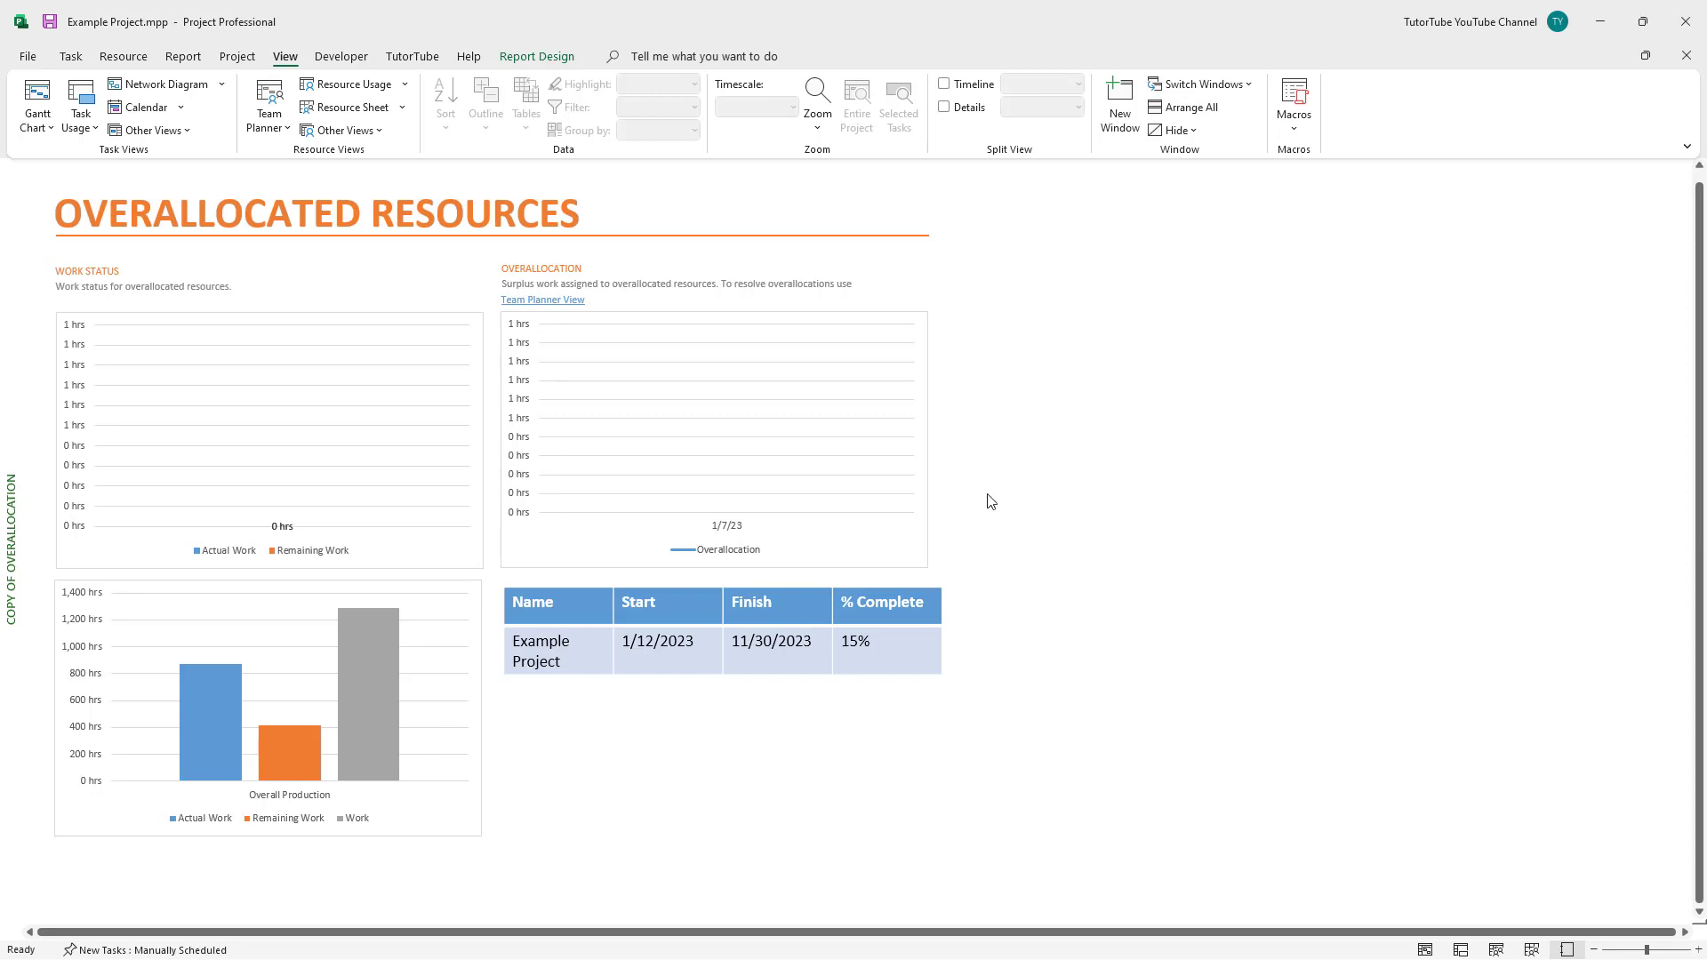
Open the print preview of the Overallocated Resources report and examine how its content spreads over both pages.
left_click(28, 59)
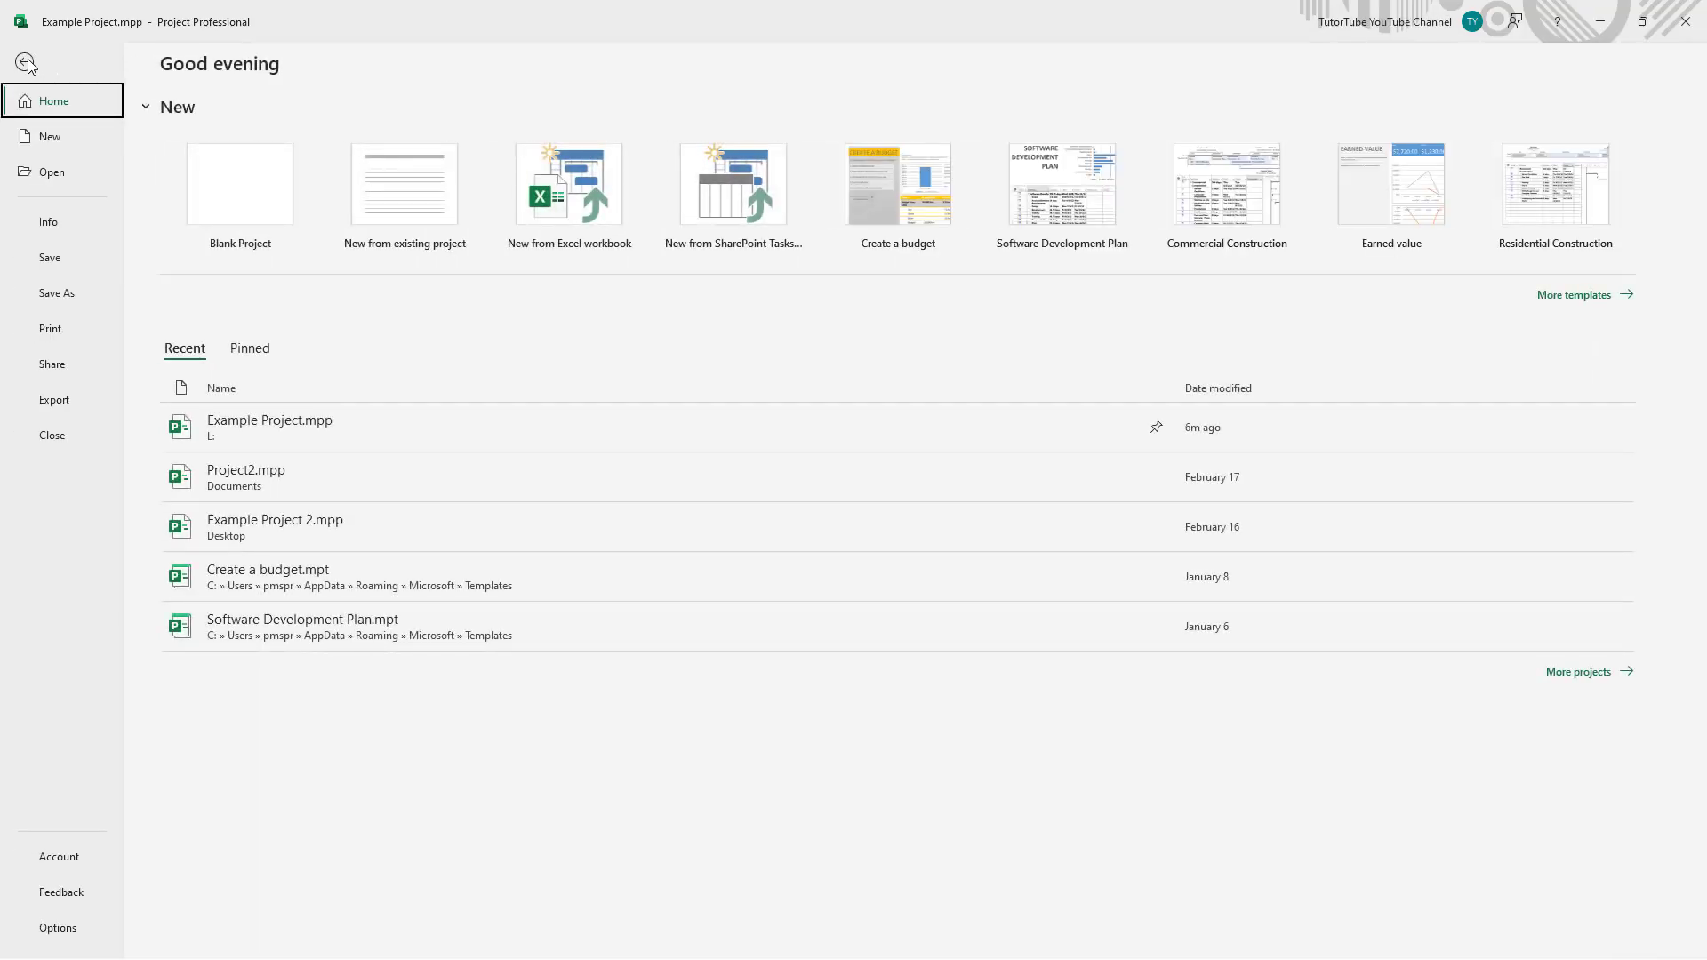
left_click(67, 332)
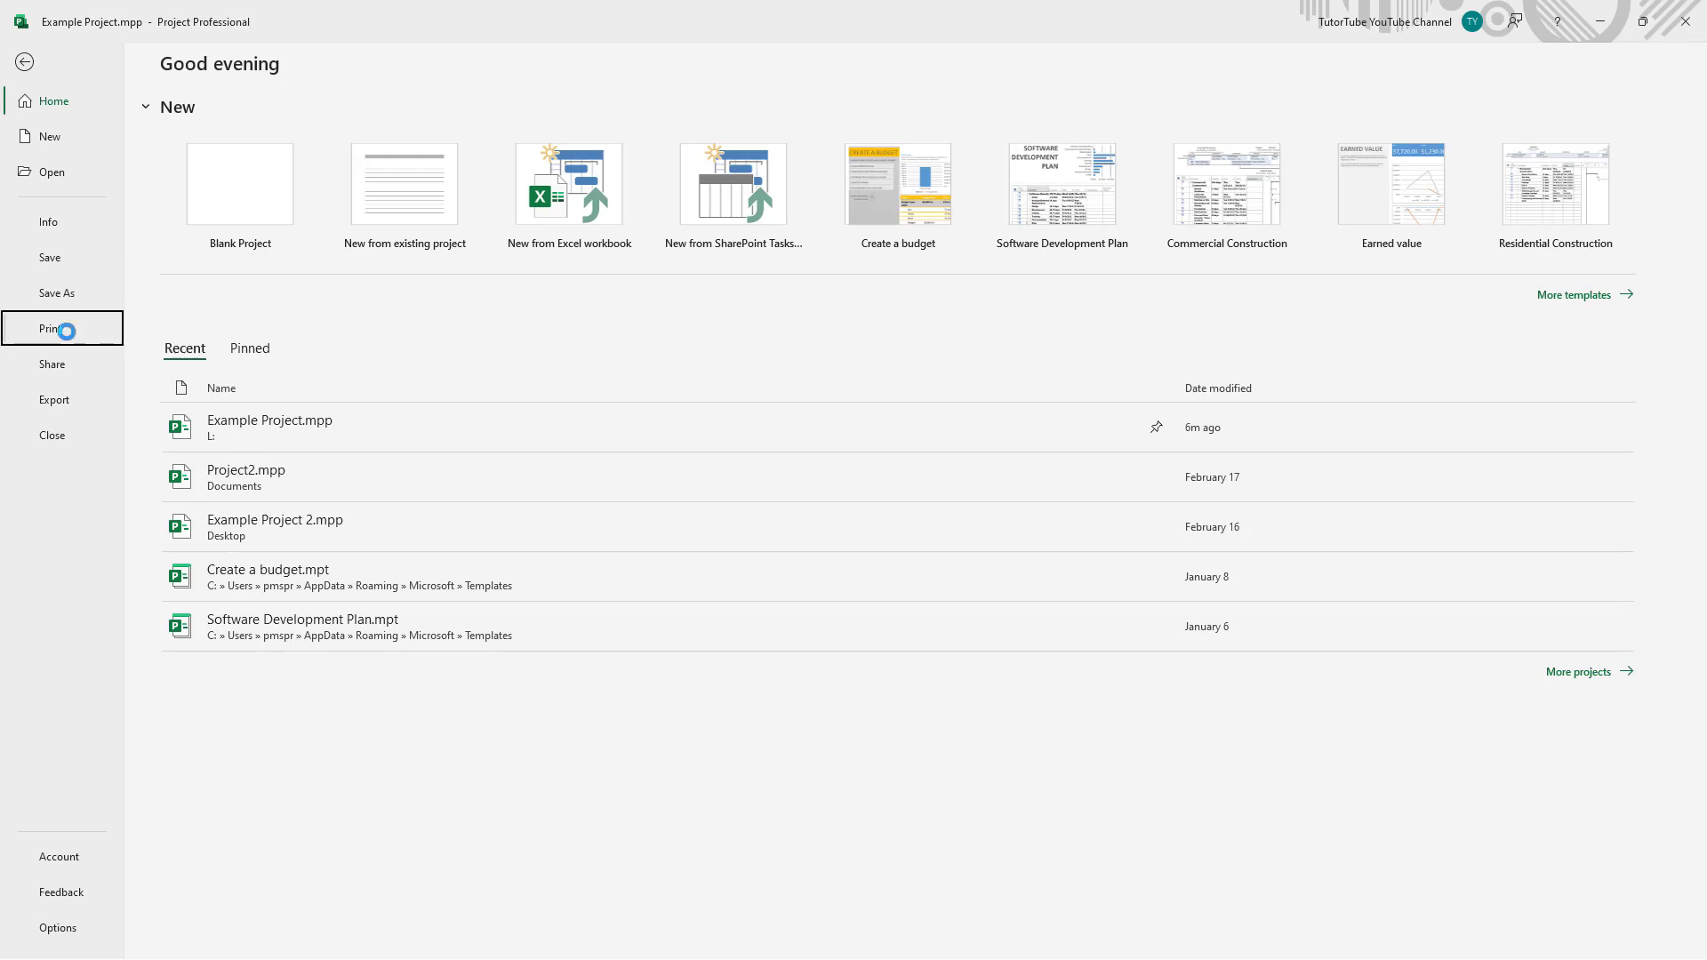
left_click(540, 267)
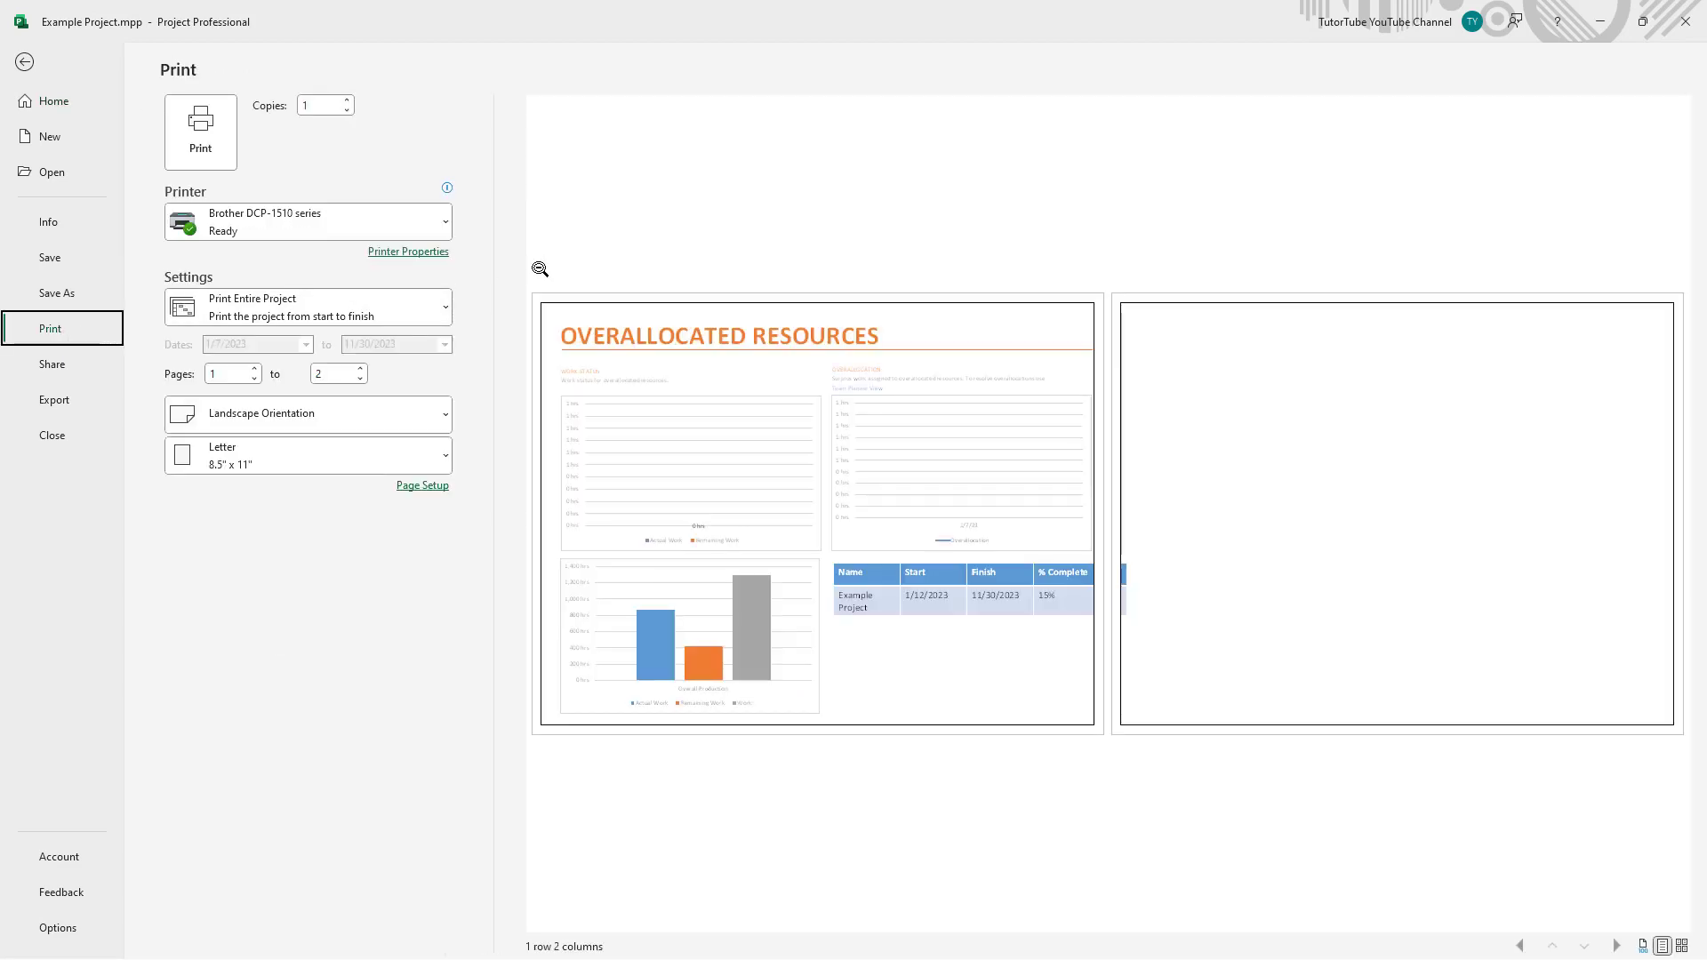
left_click(598, 320)
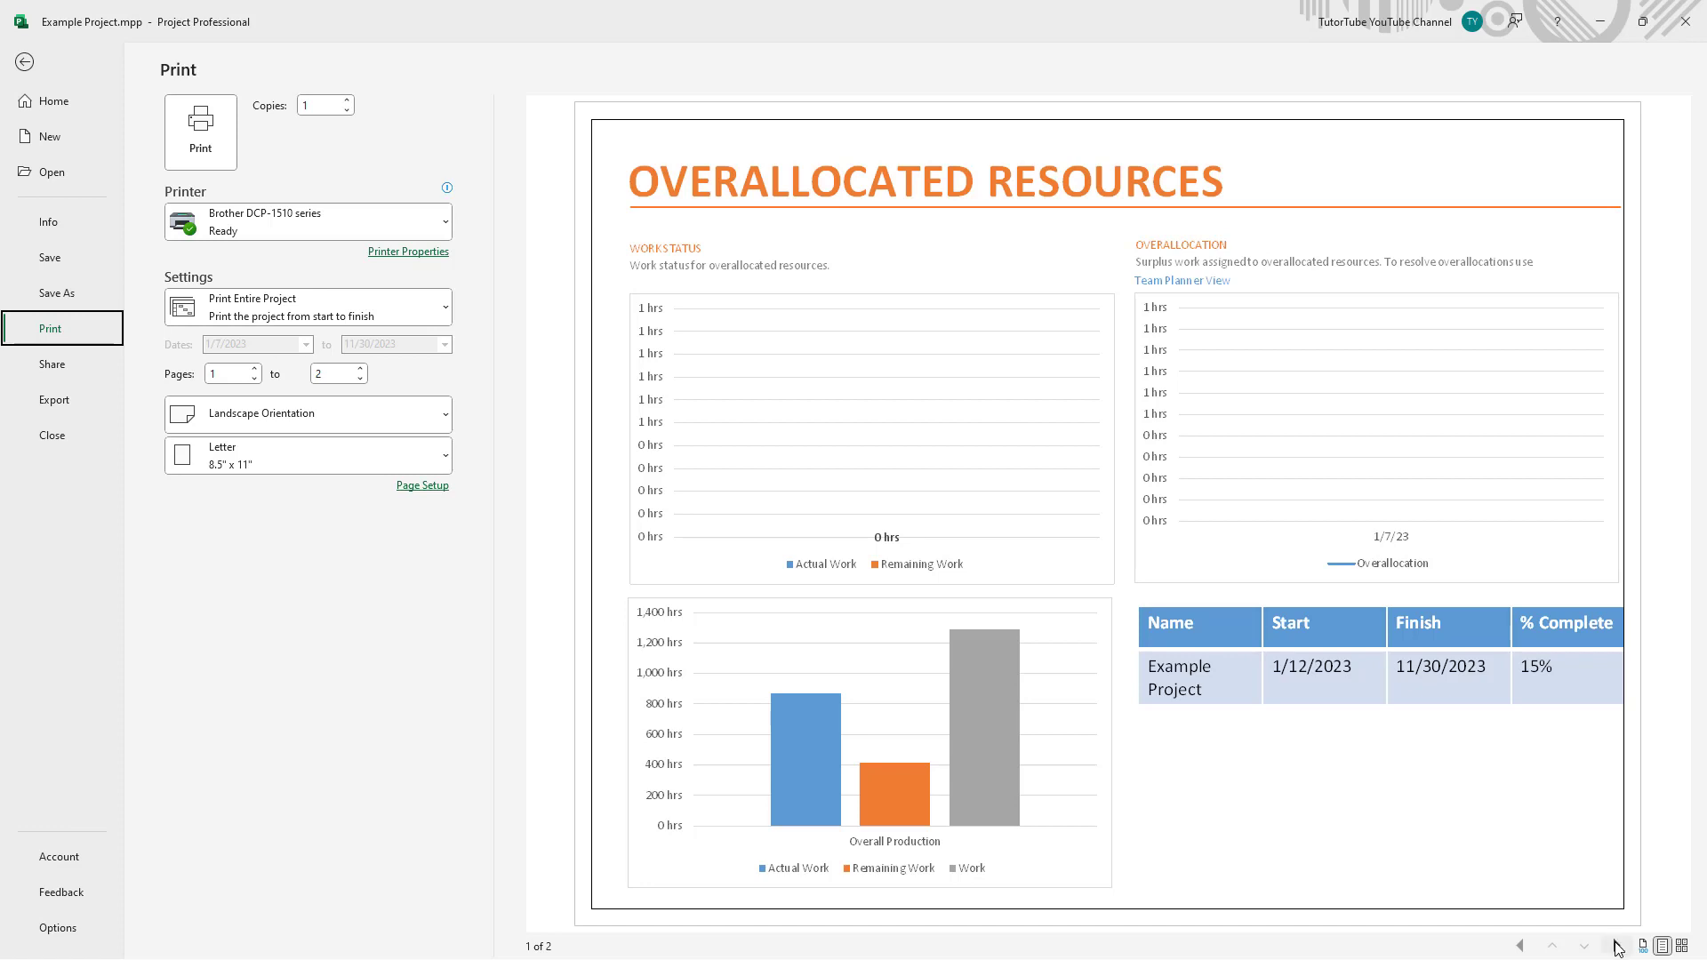
left_click(1616, 946)
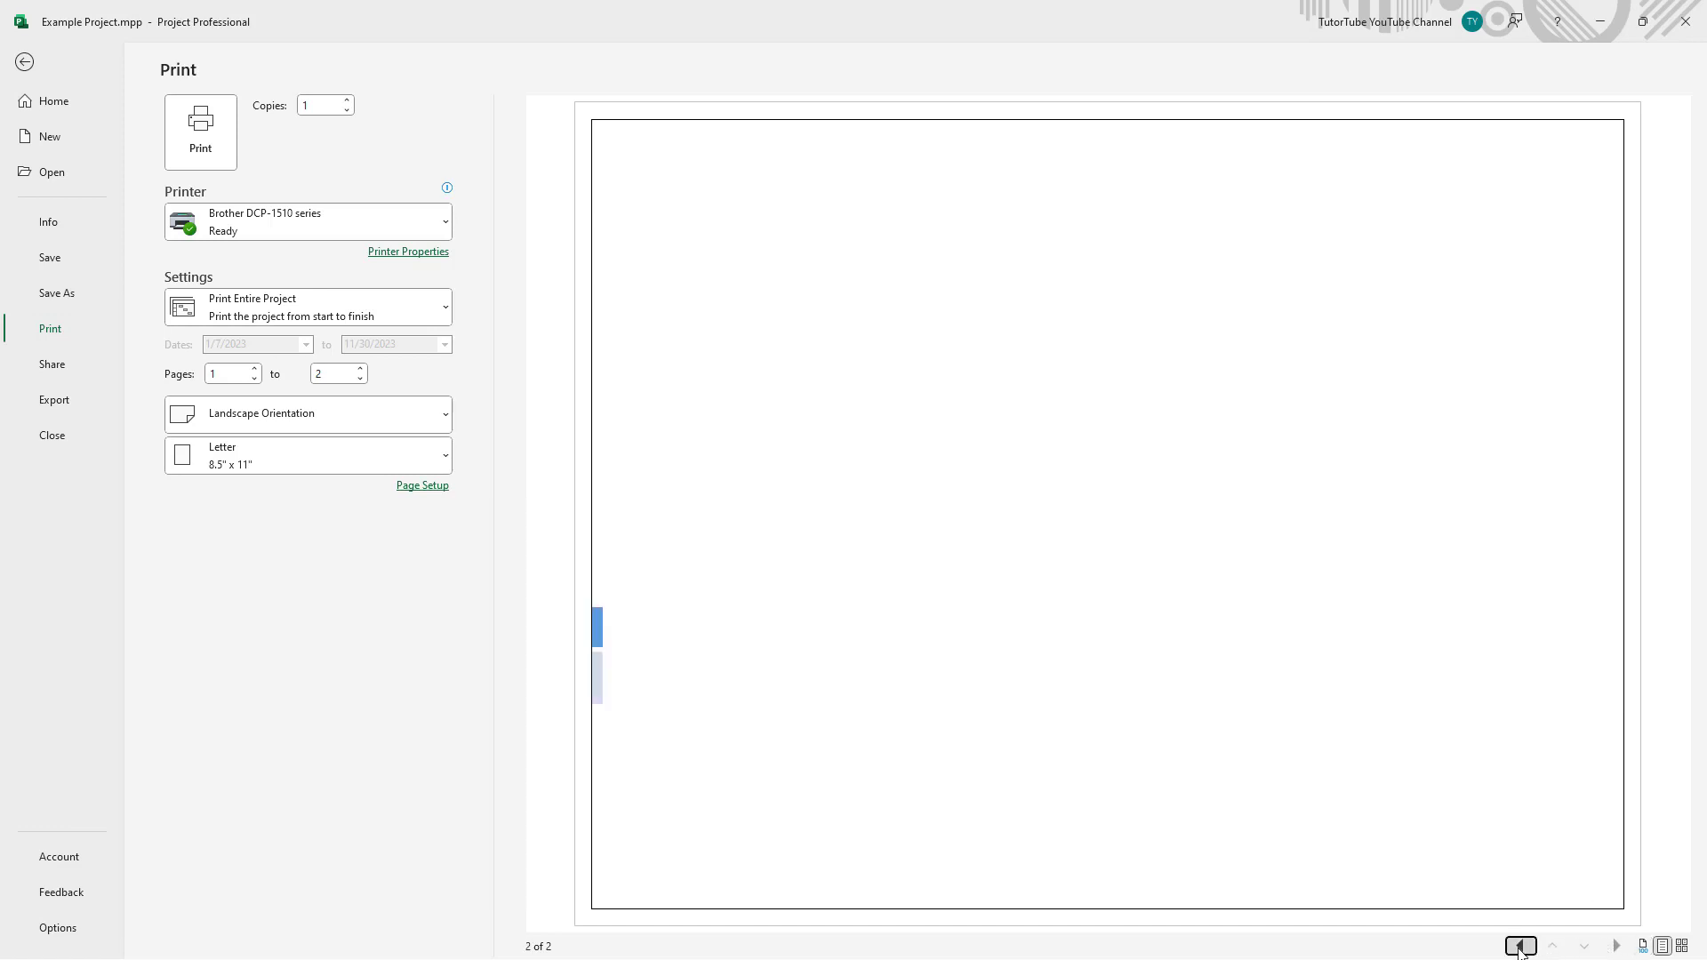
left_click(1519, 945)
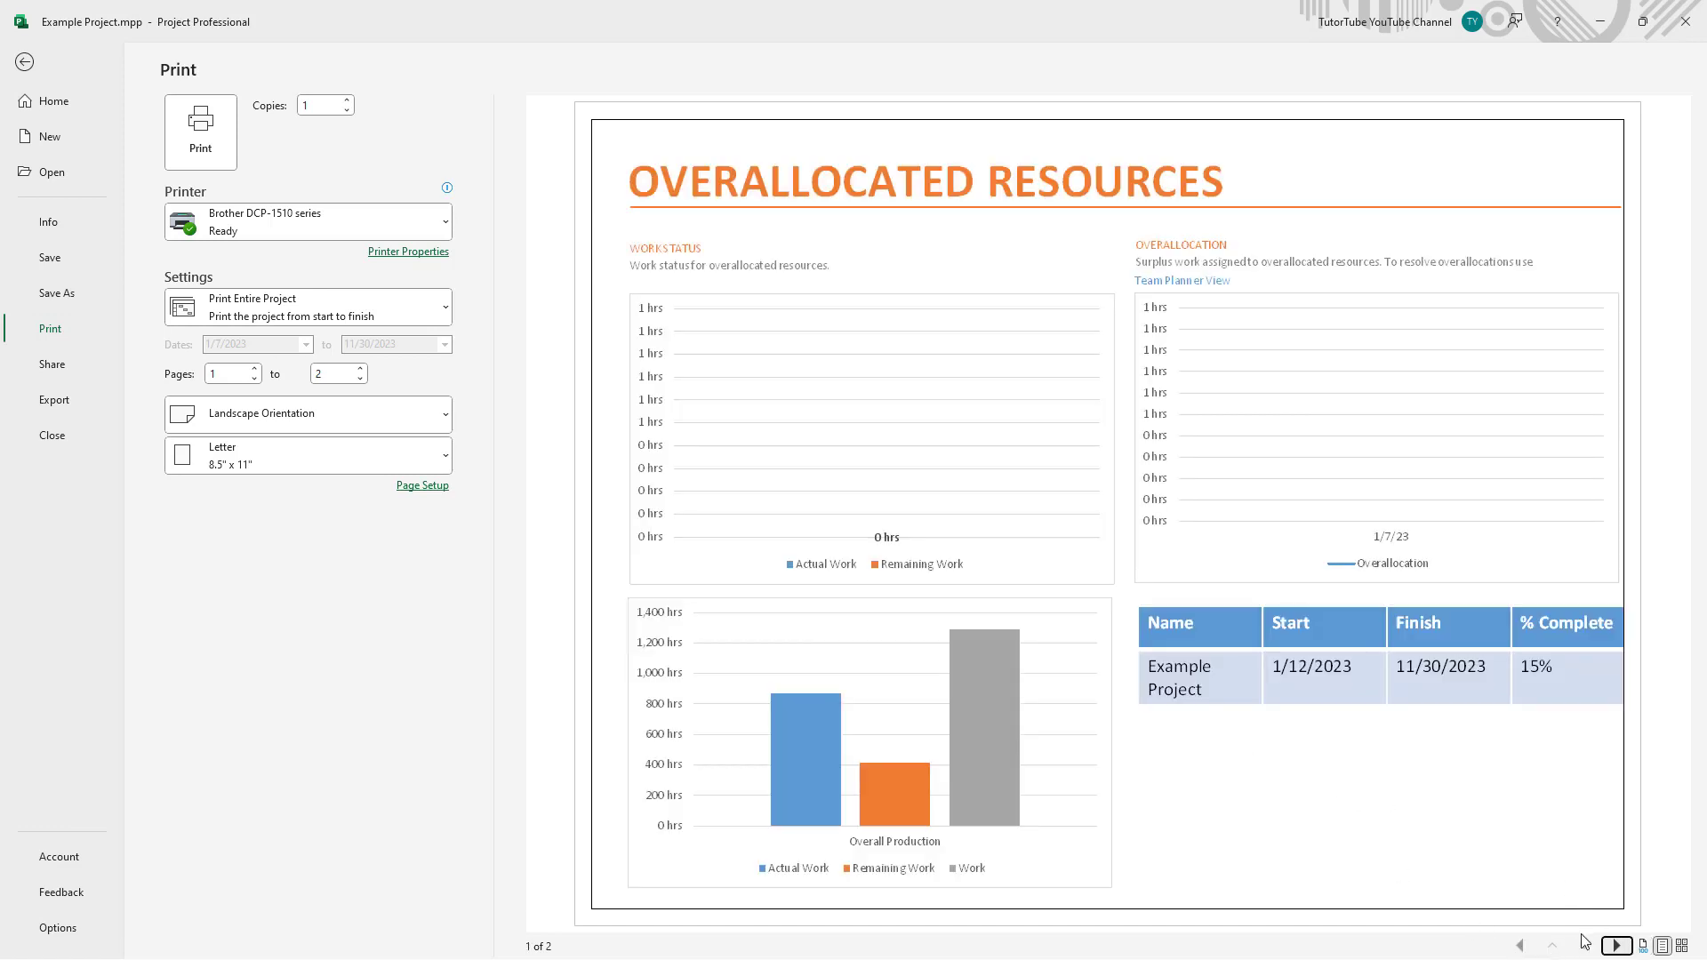
left_click(1616, 945)
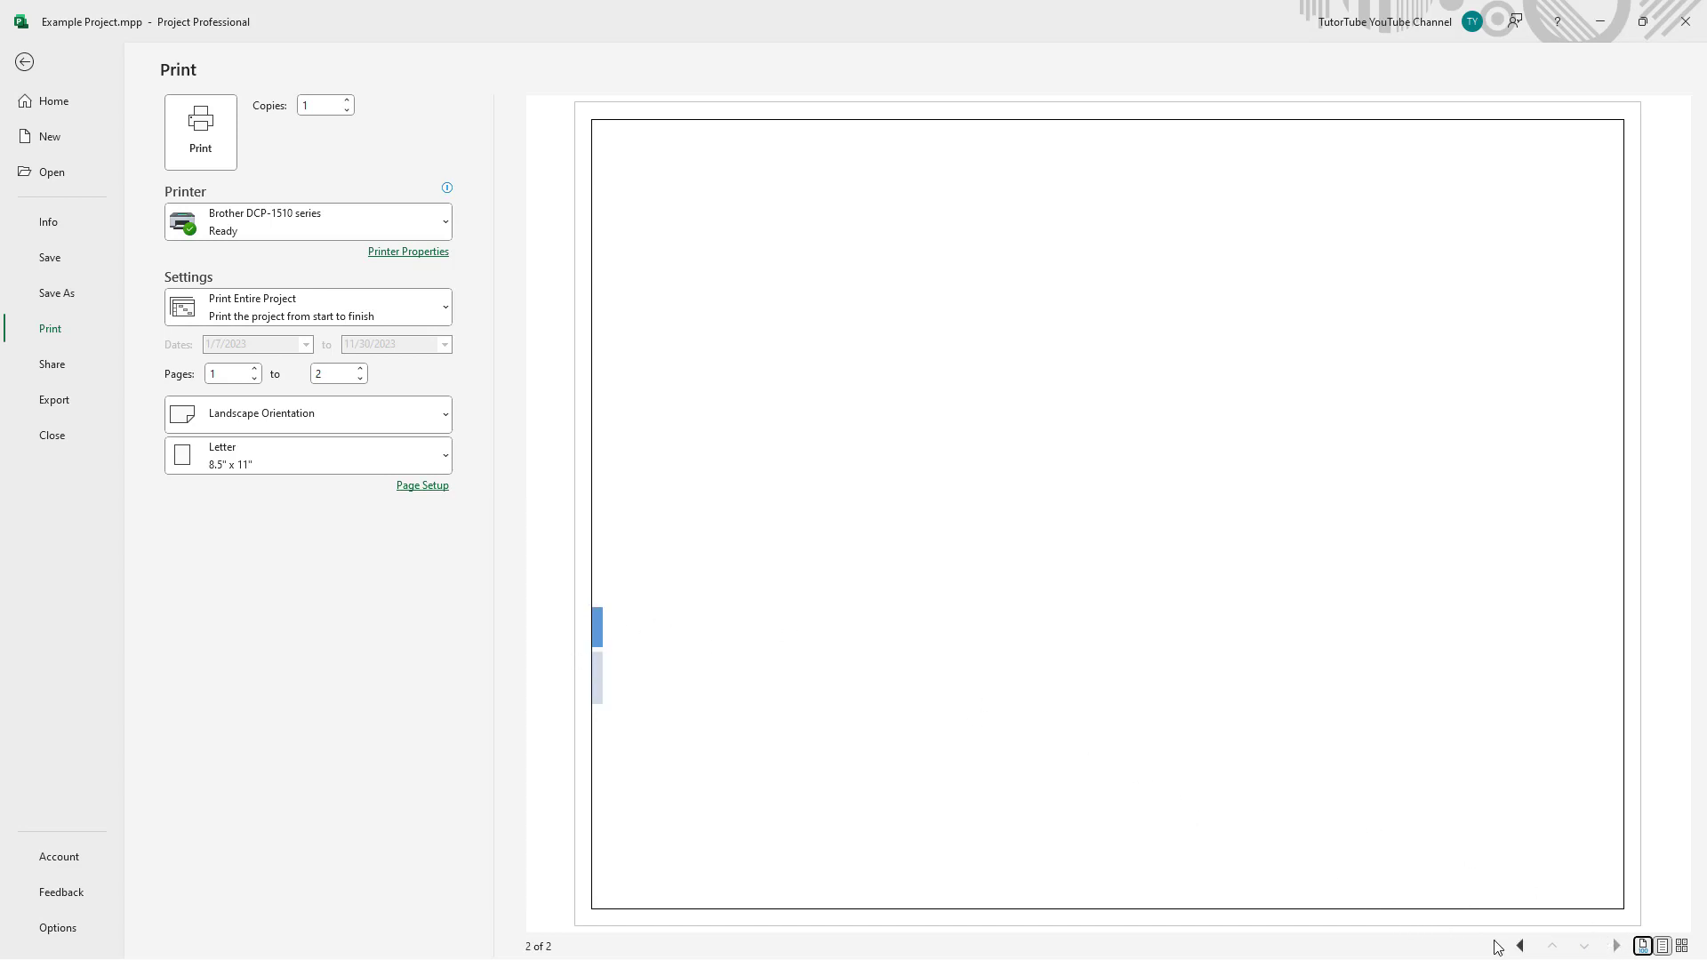
left_click(1521, 945)
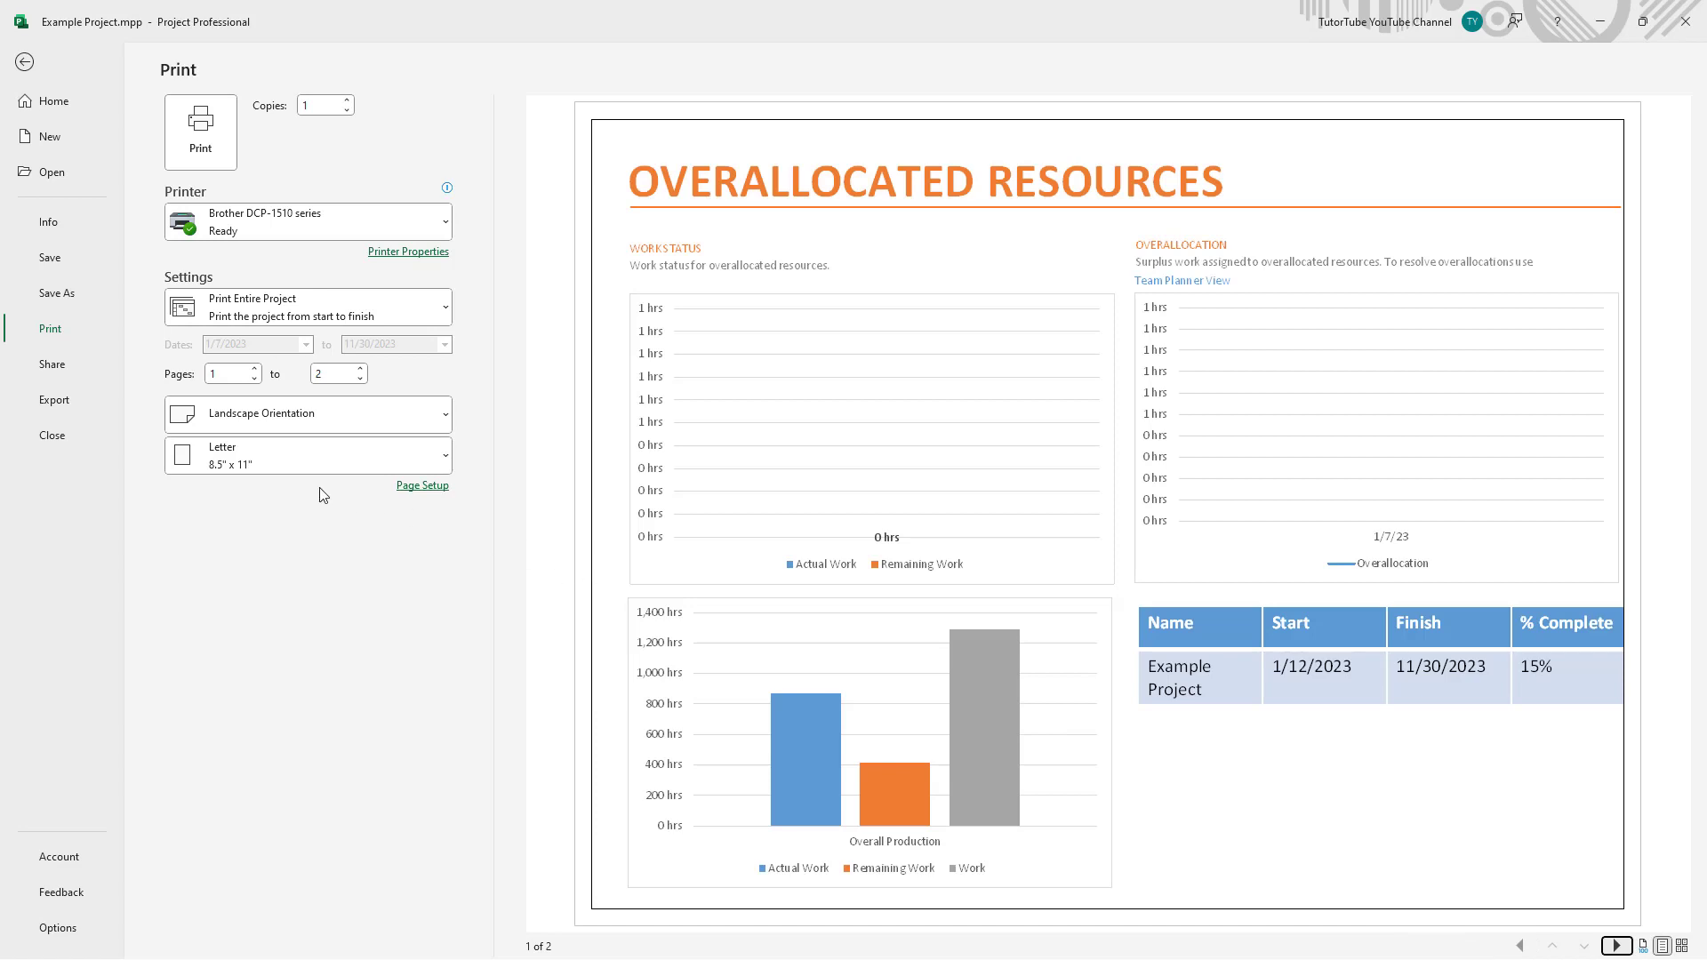
Set the paper size for printing the report to A4.
left_click(299, 469)
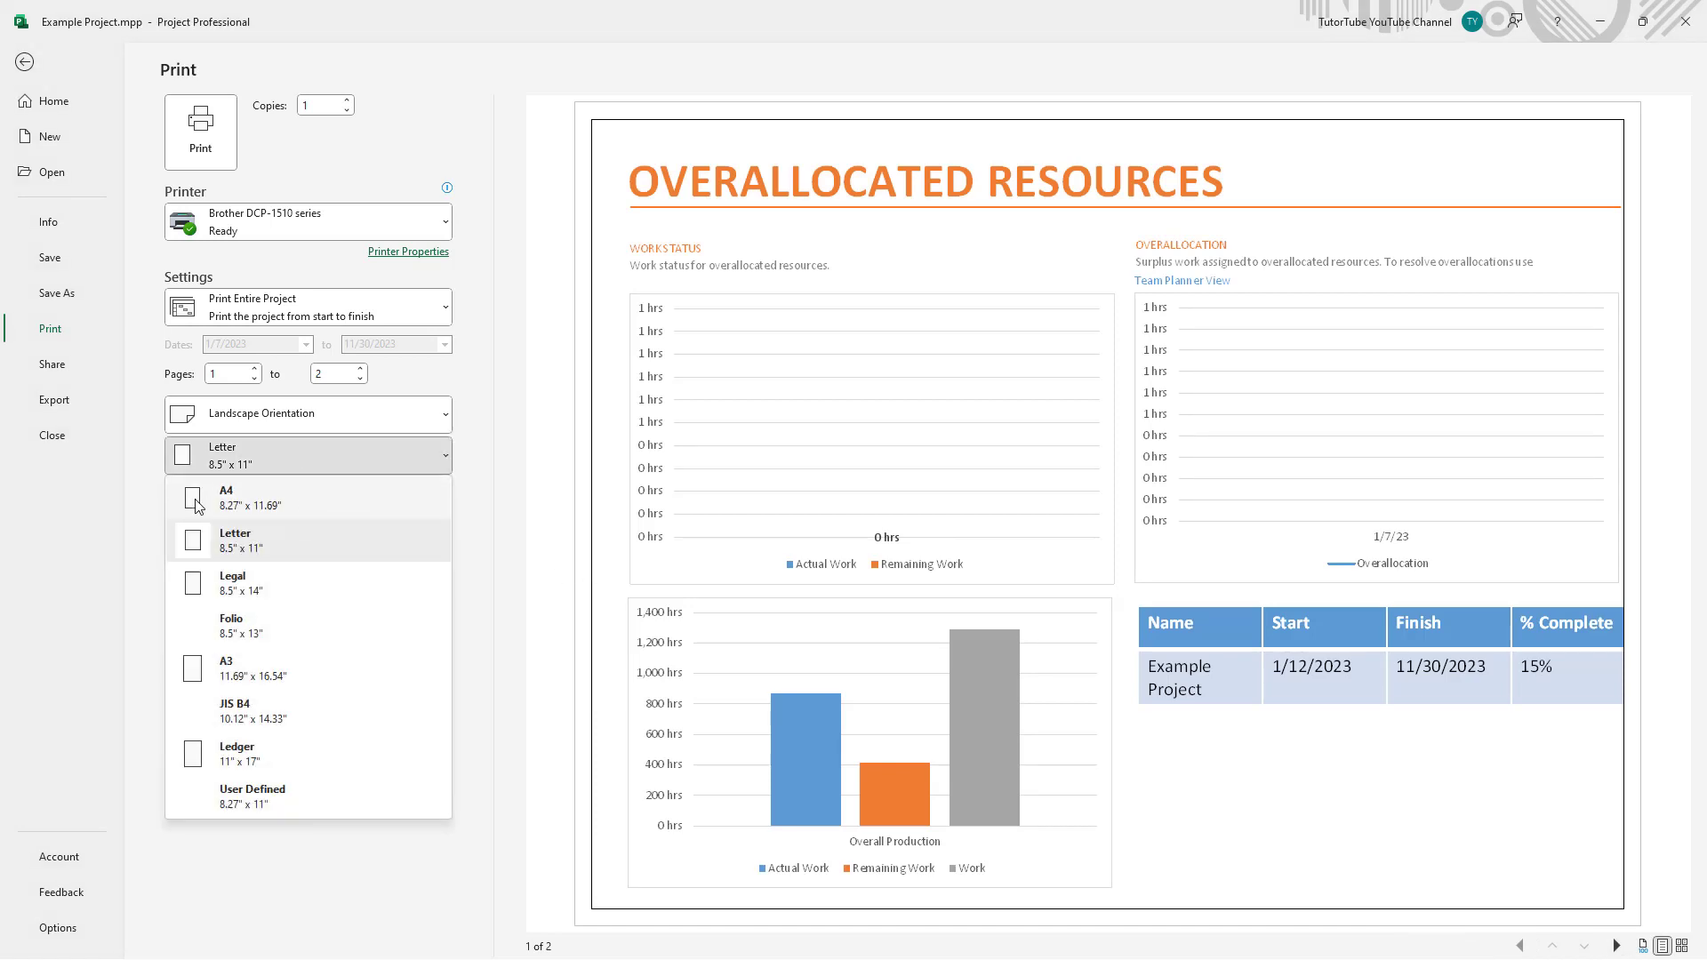
left_click(269, 503)
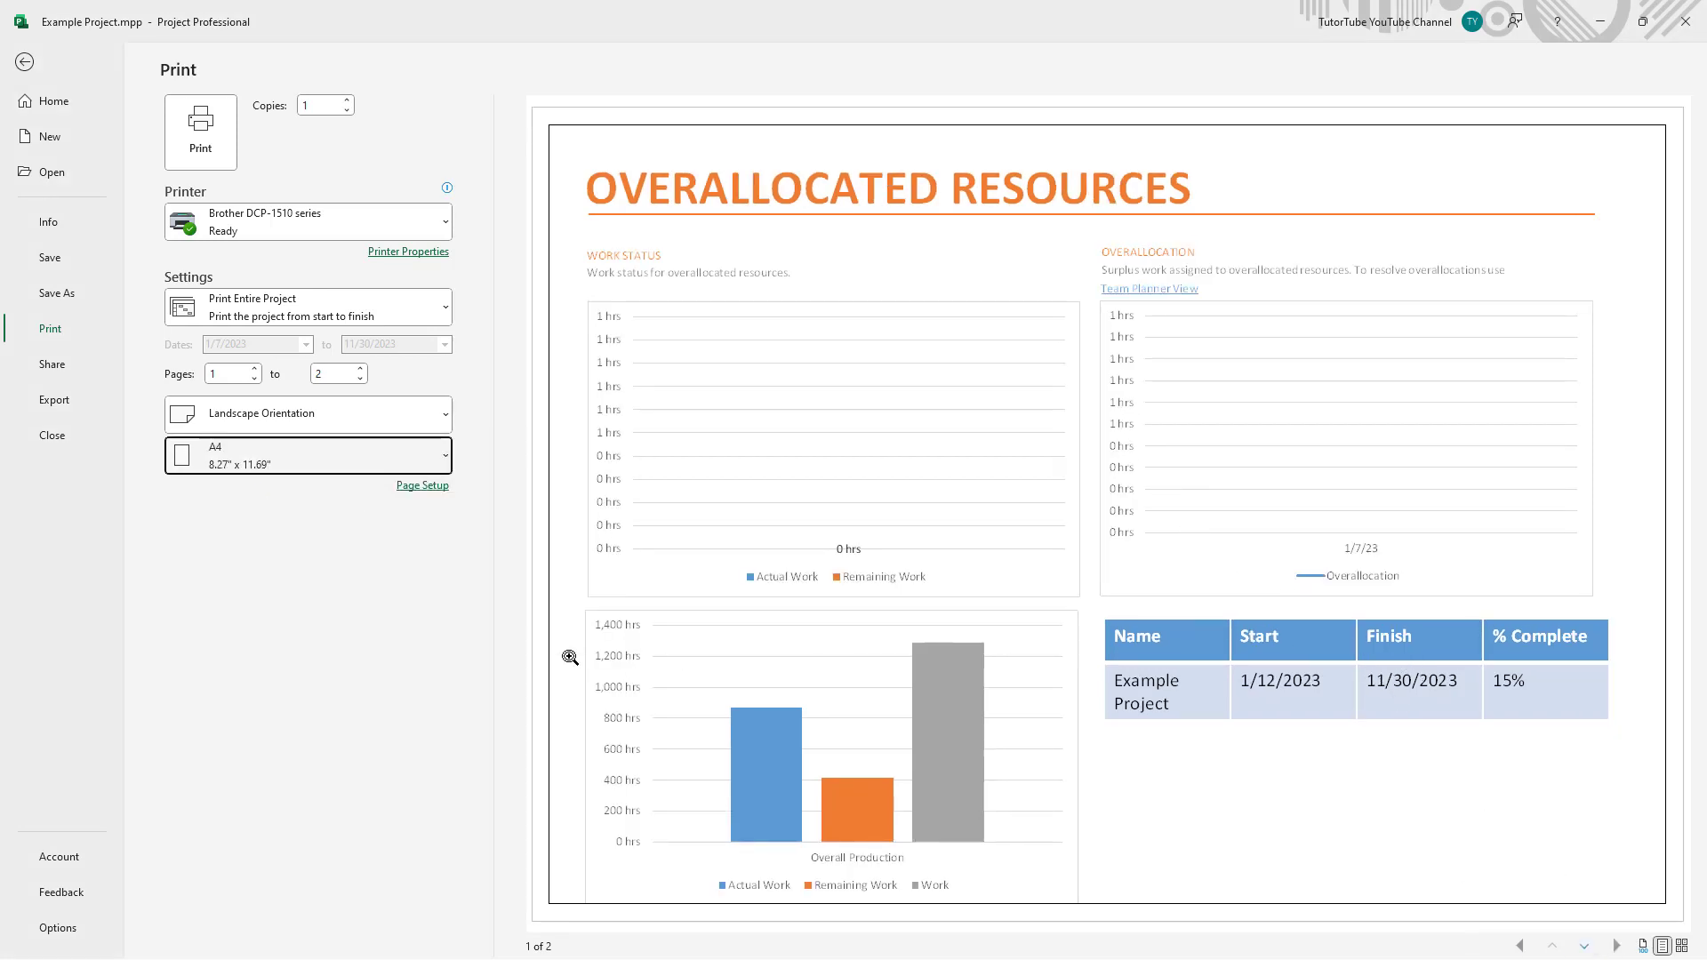
left_click(205, 555)
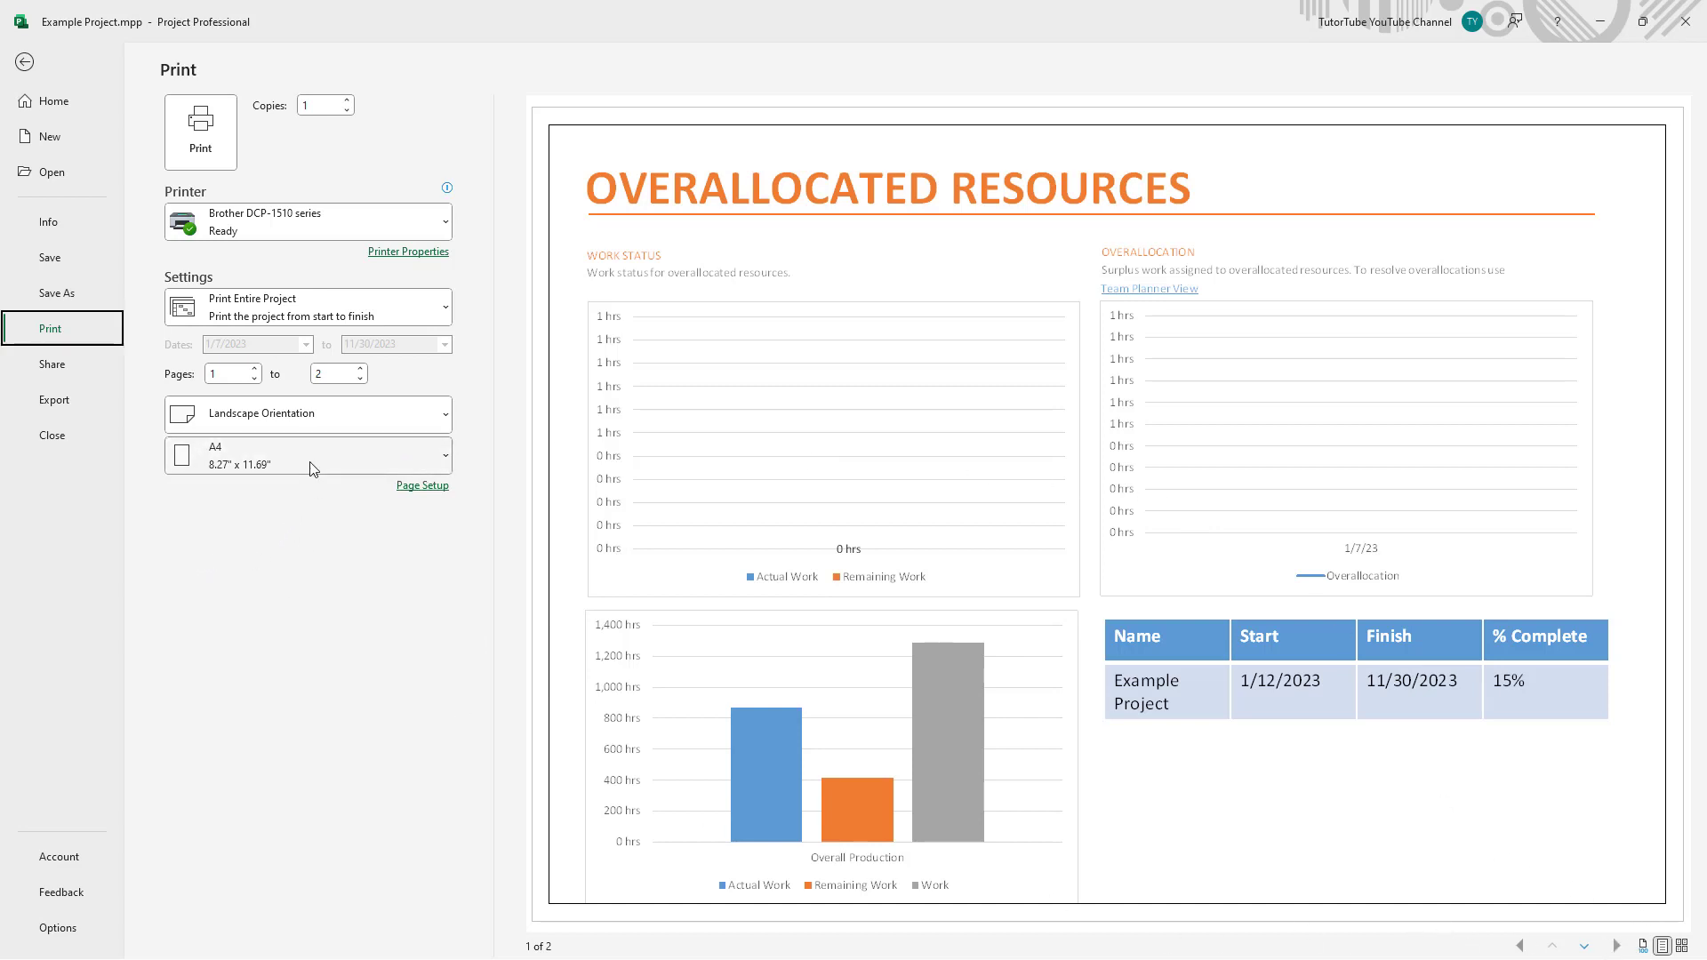
Try portrait orientation for the report printout and switch back to landscape.
left_click(331, 419)
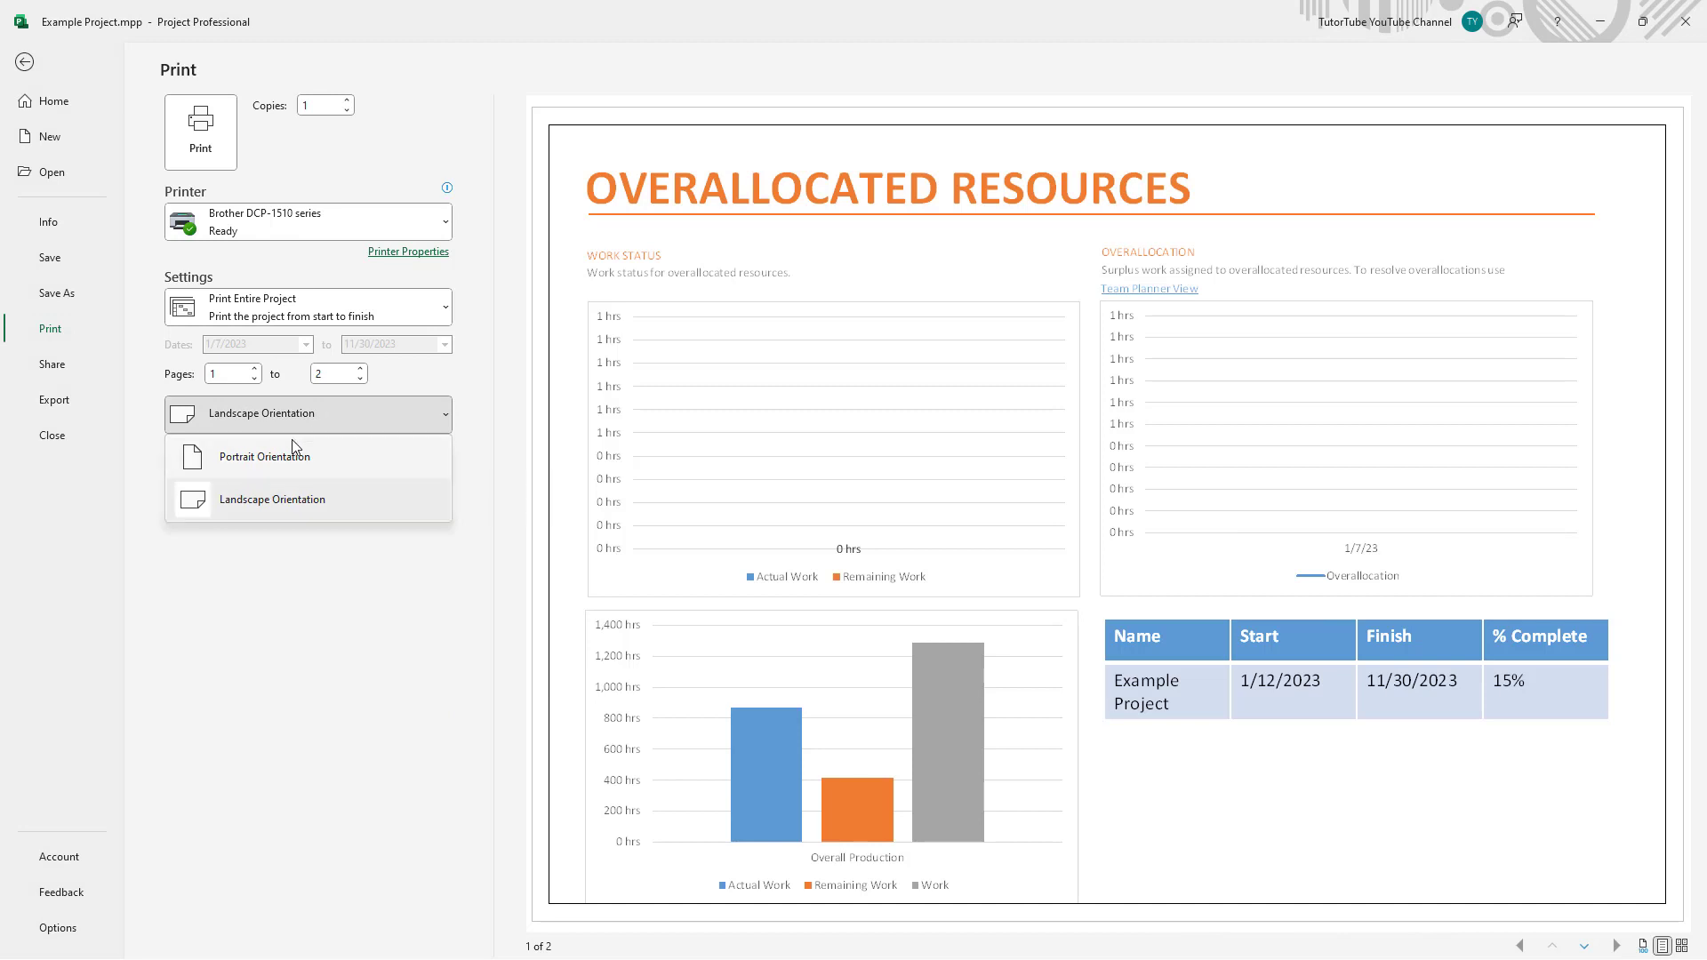
key("Escape")
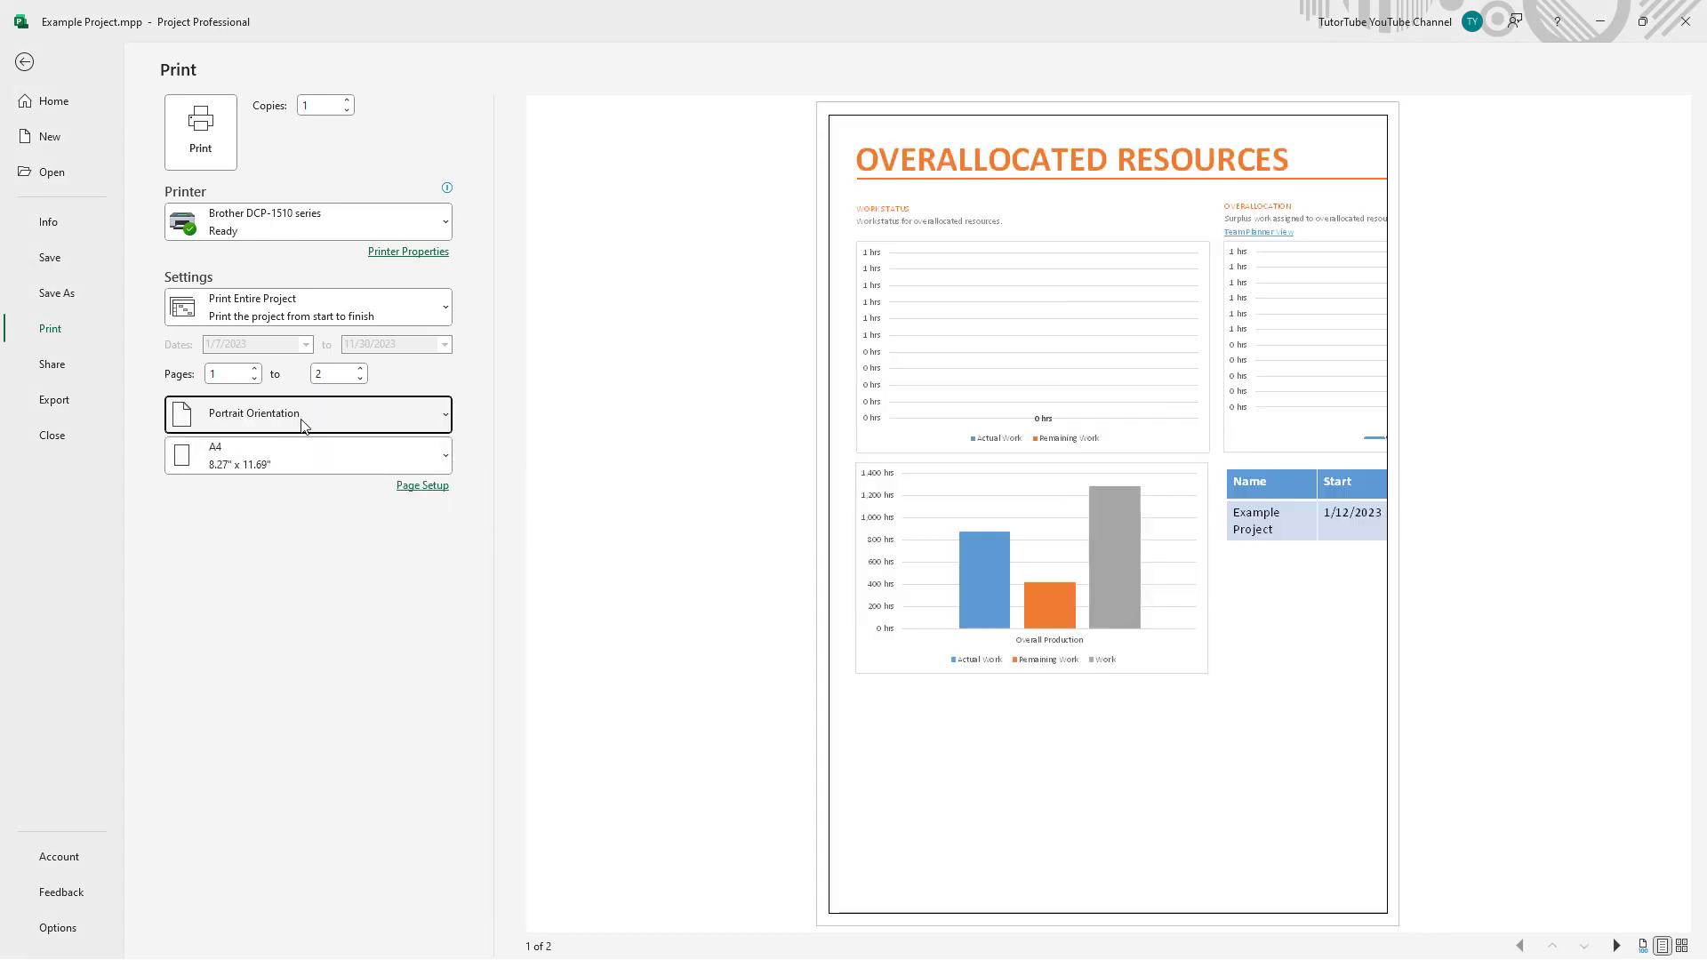
left_click(302, 420)
left_click(275, 496)
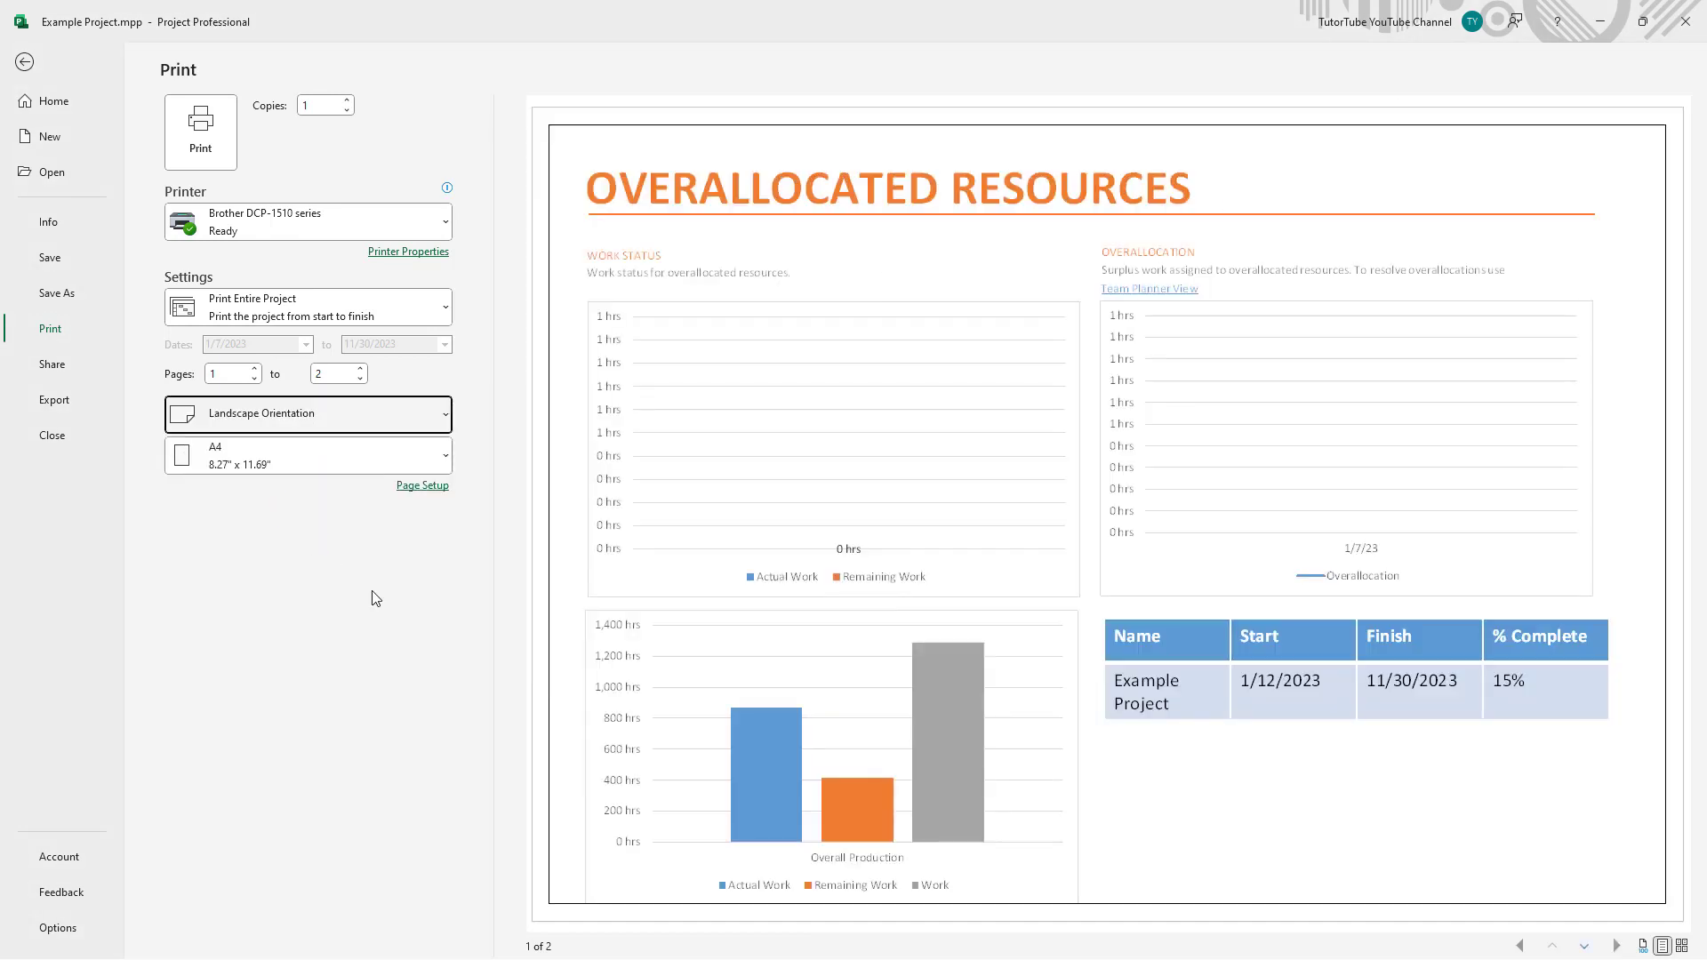
left_click(372, 591)
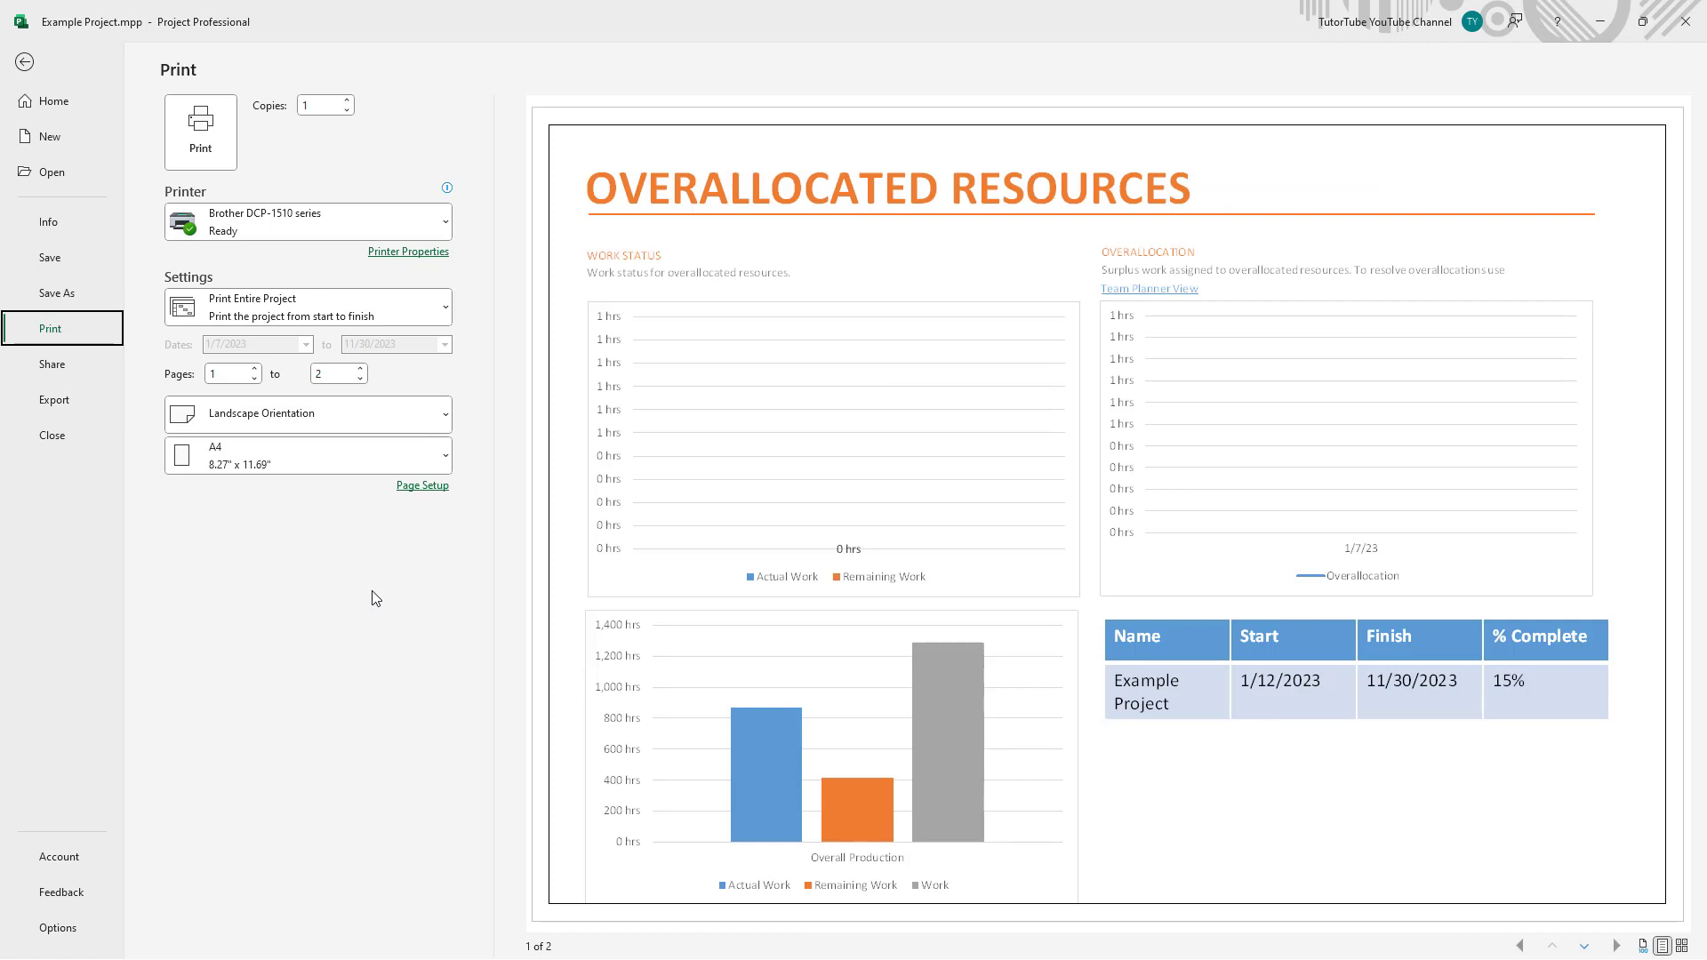
left_click(243, 318)
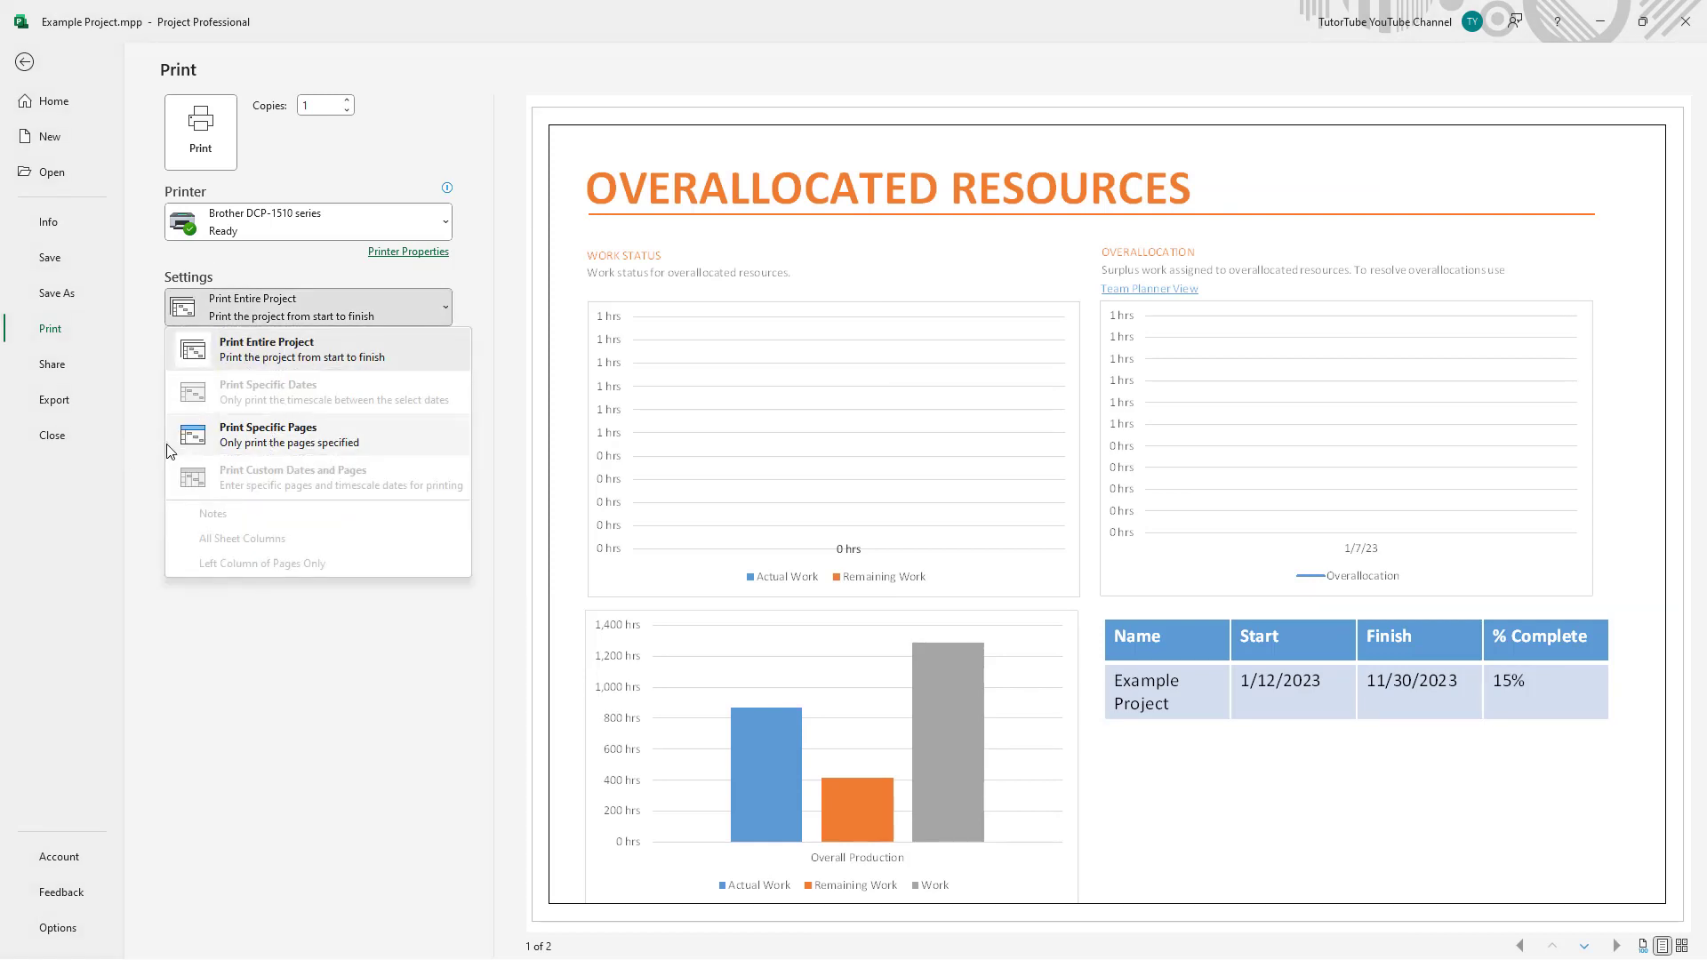
left_click(393, 669)
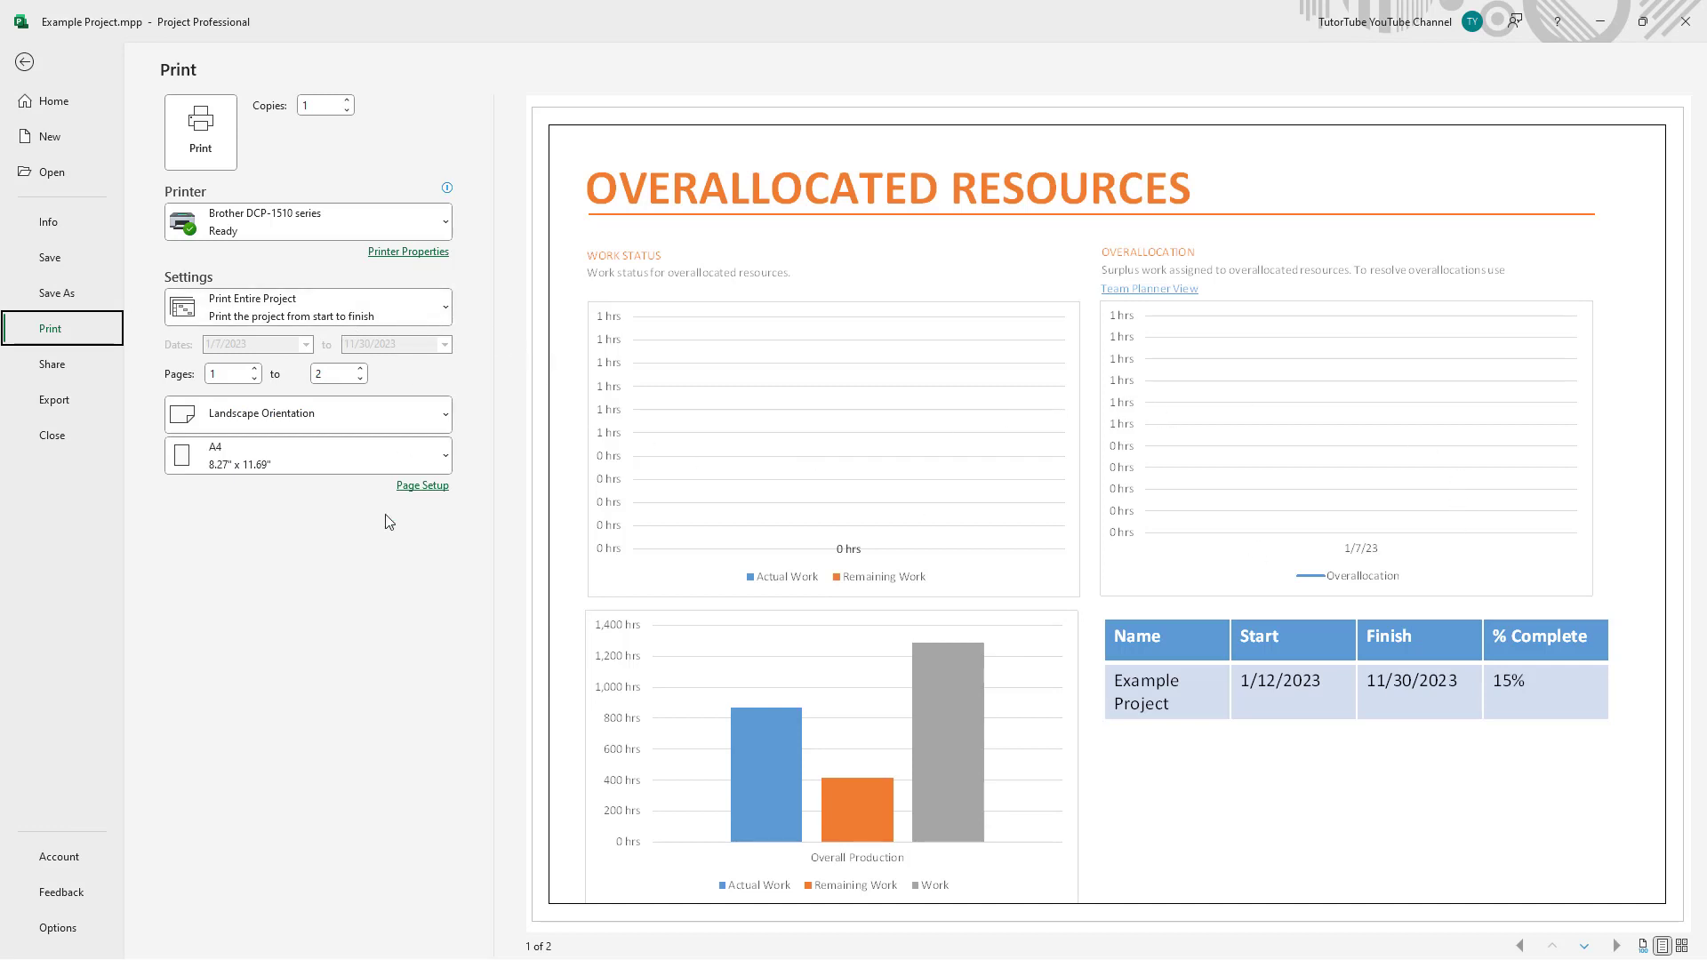
Choose Microsoft Print to PDF as the printer and set the number of copies to 4.
left_click(249, 224)
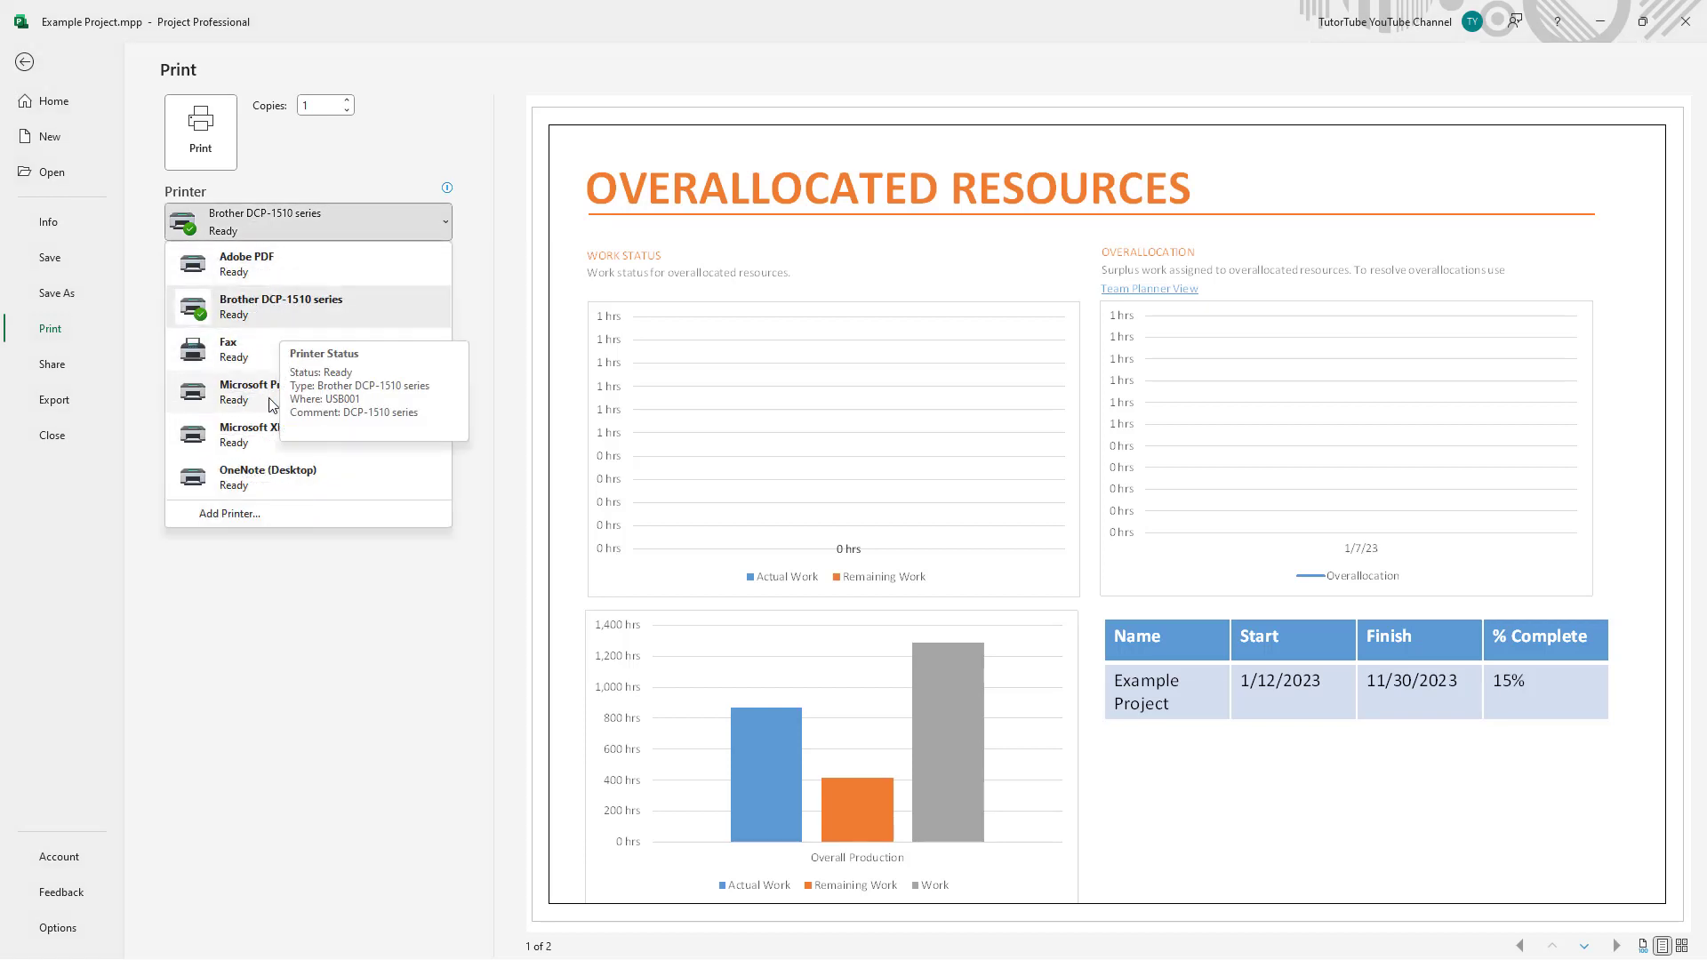
left_click(249, 270)
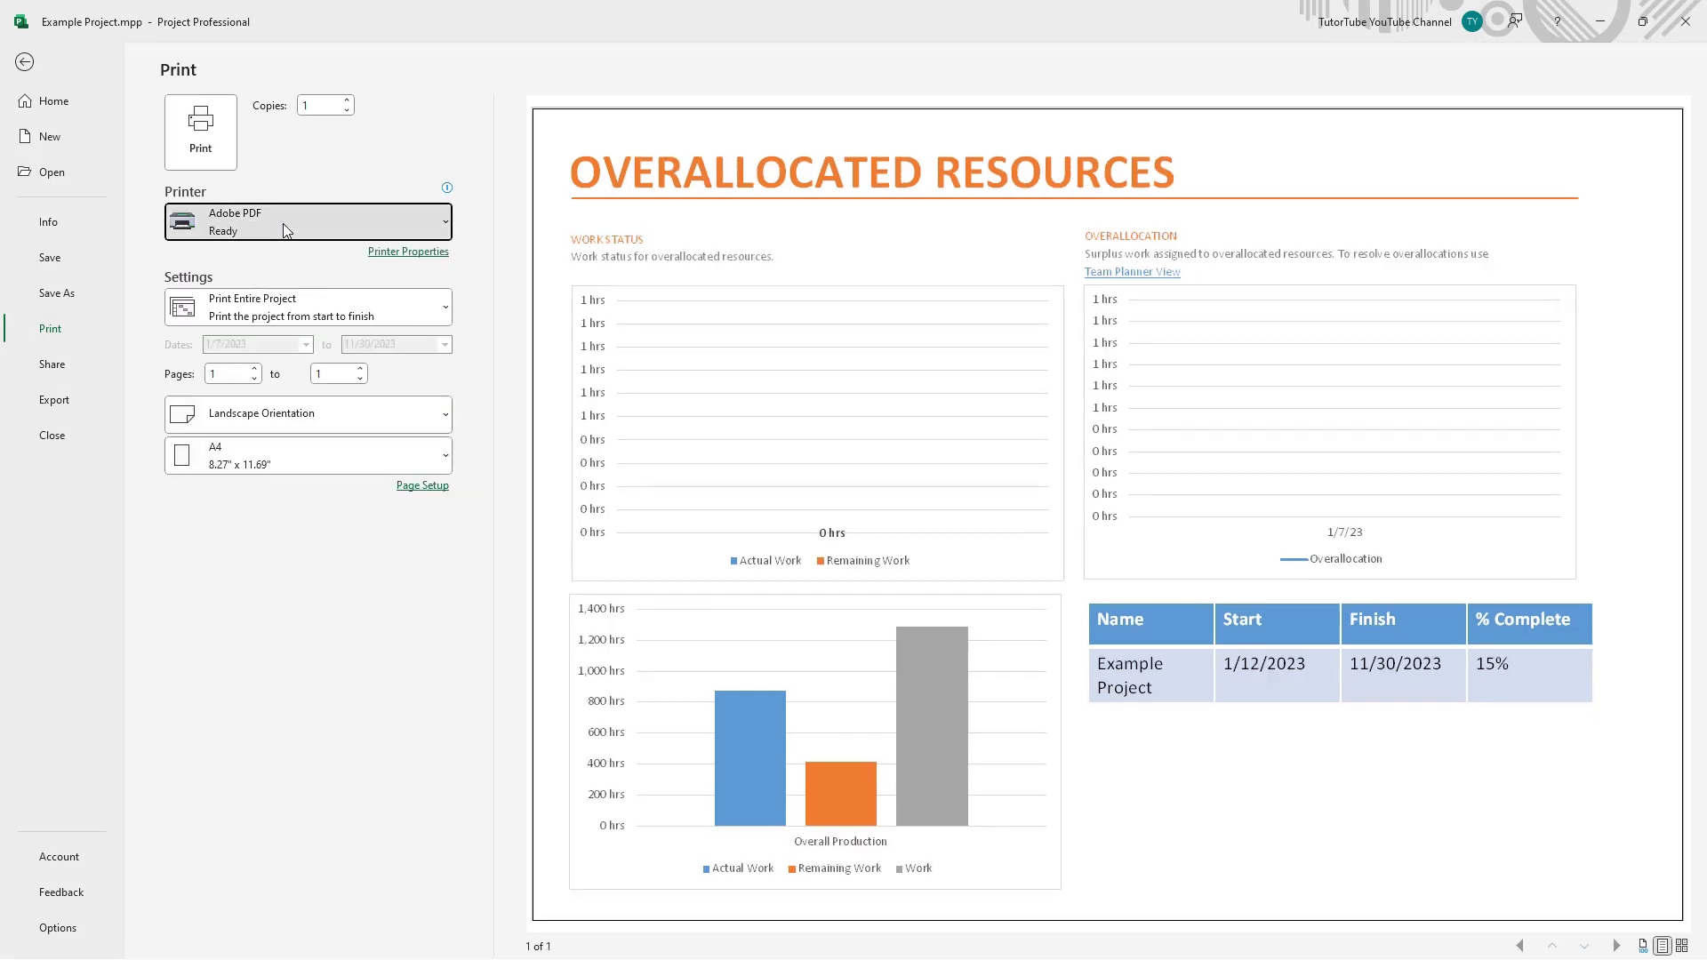
left_click(283, 223)
left_click(311, 407)
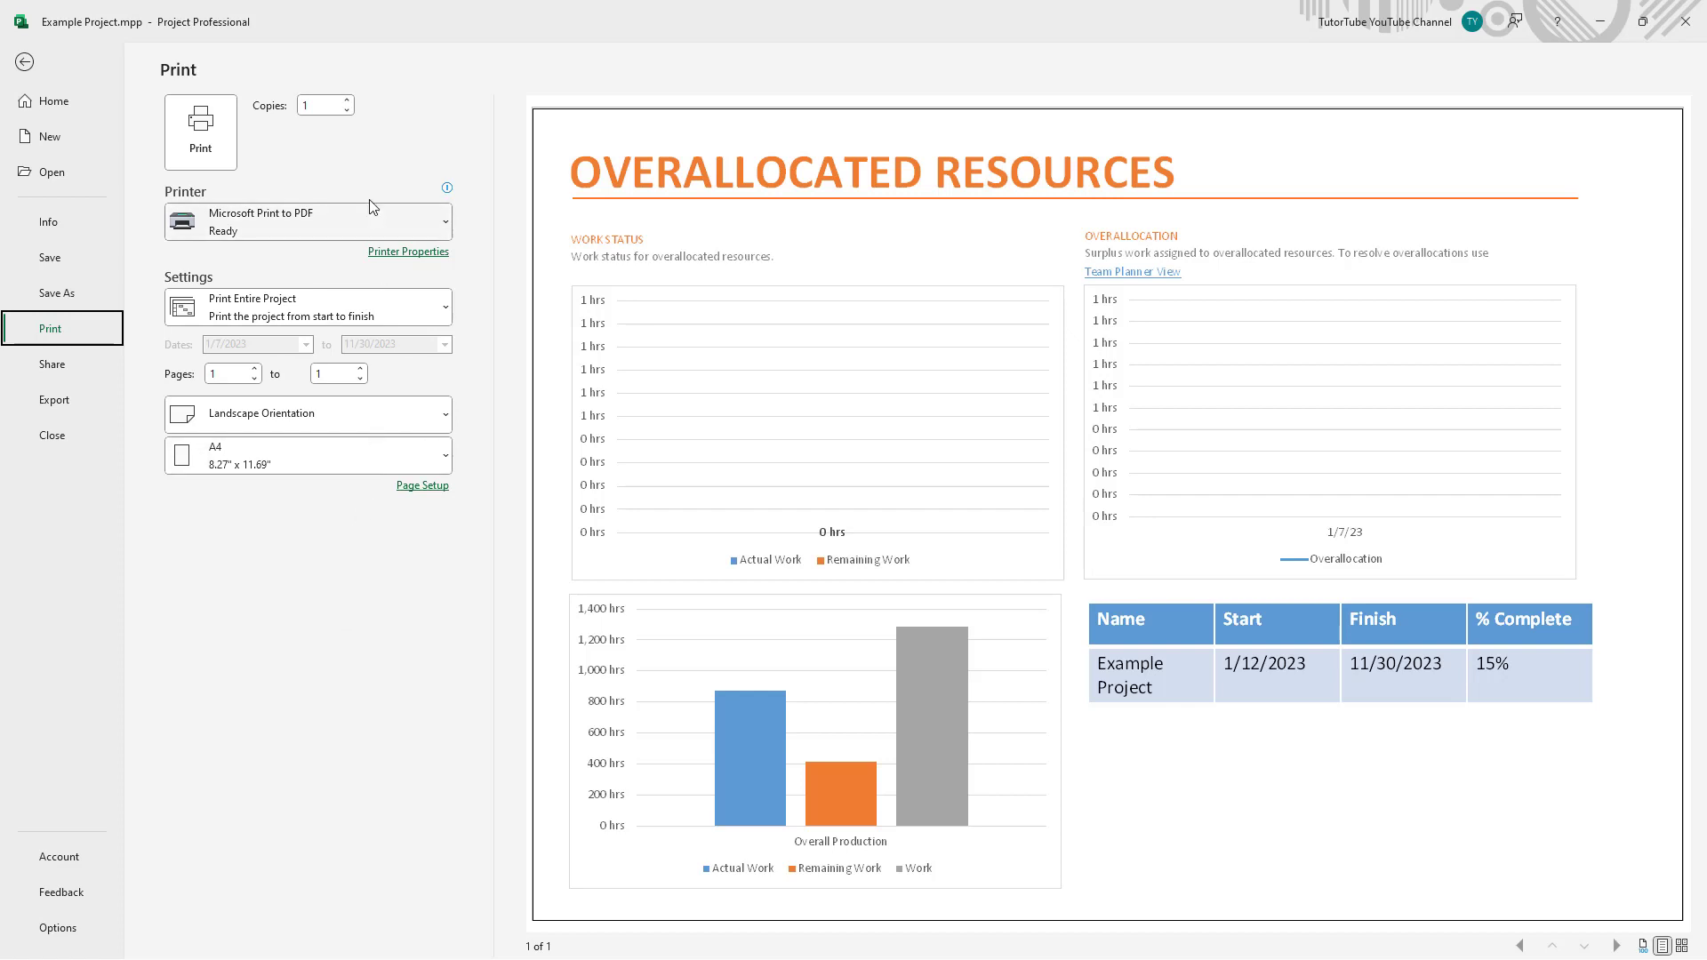
left_click(346, 100)
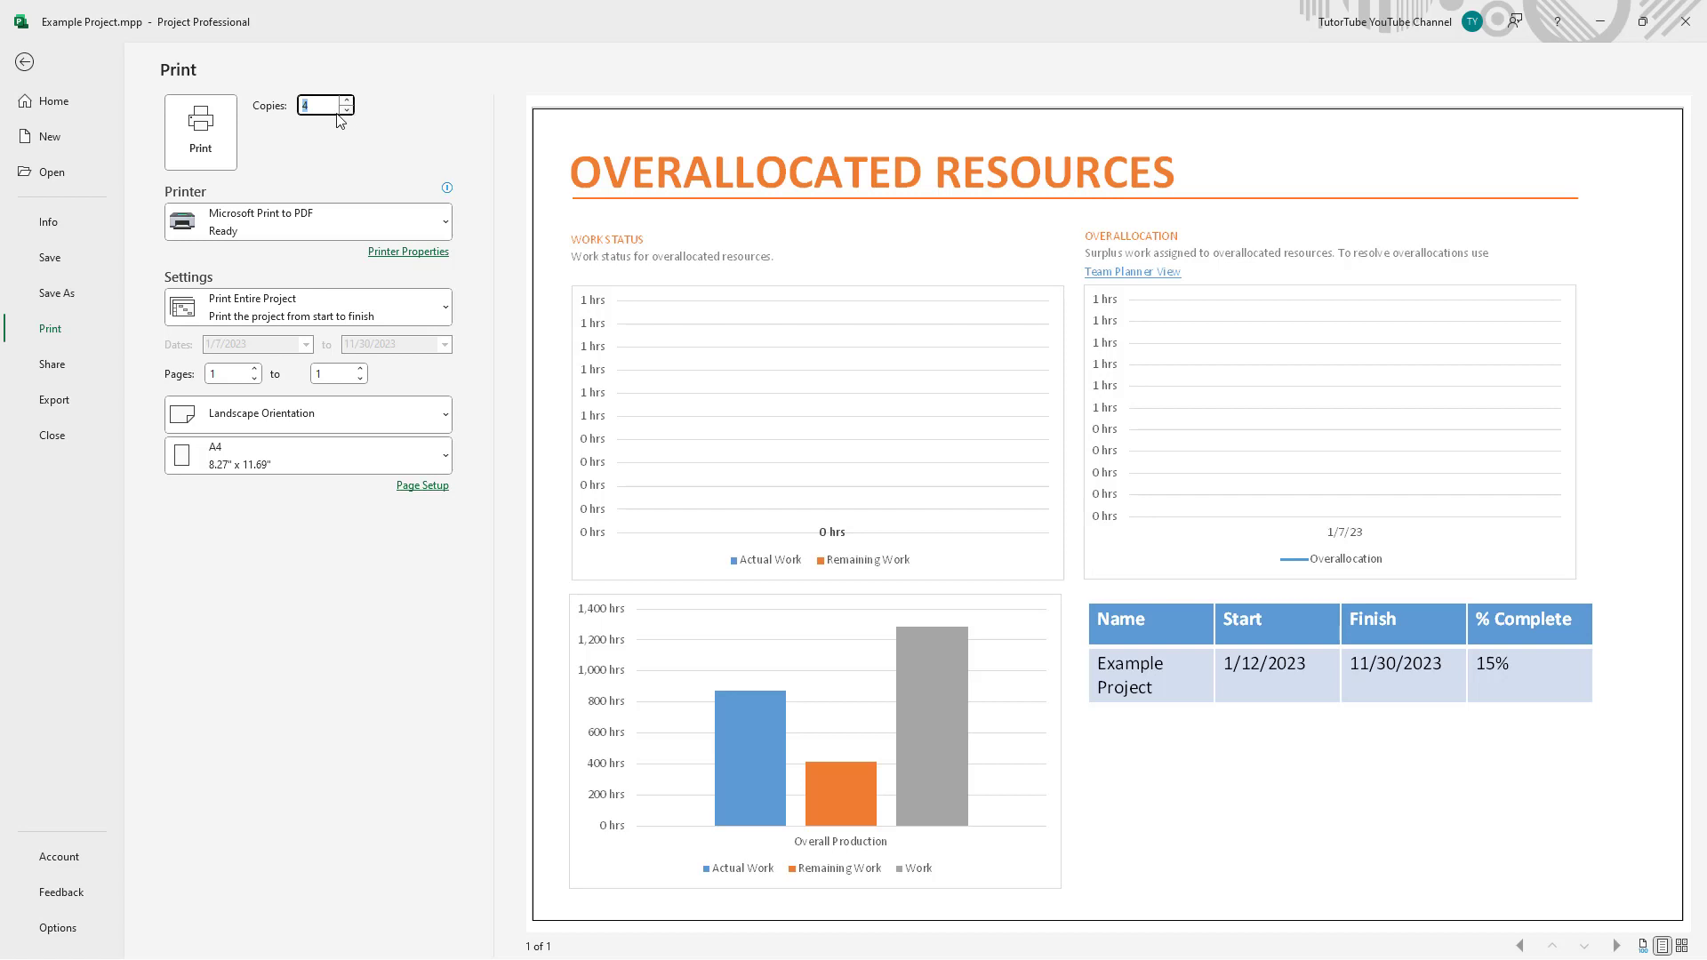
Print the report to a PDF file saved on the Desktop under the name "sample print".
left_click(200, 122)
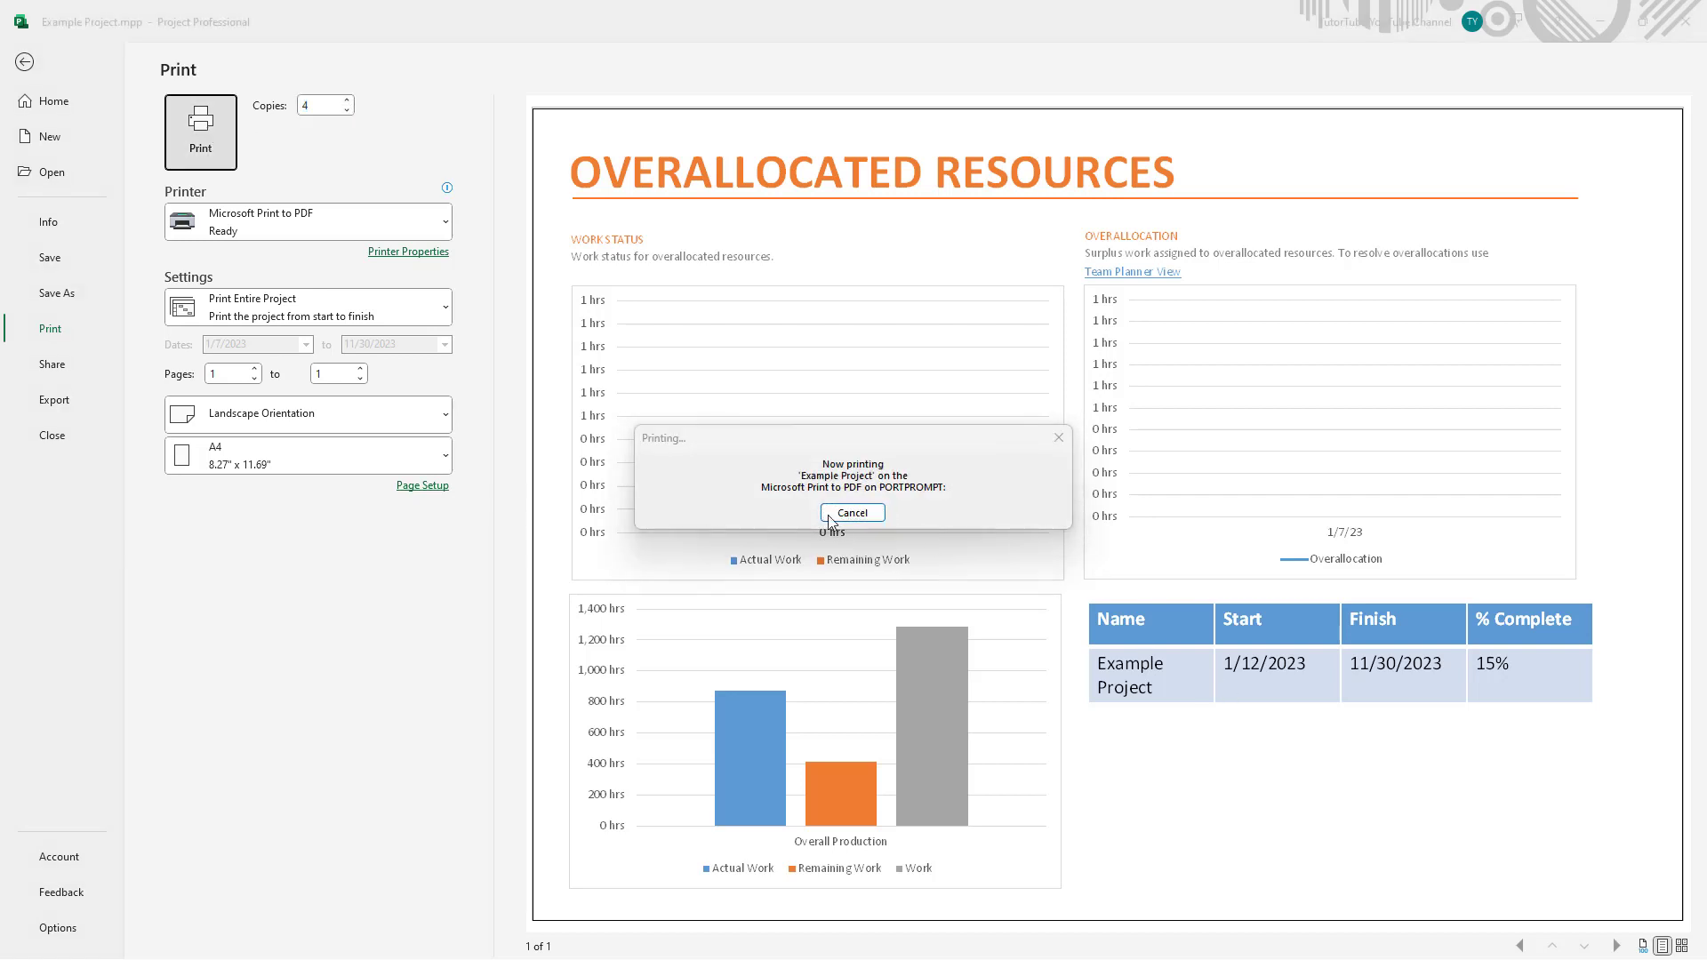
left_click_drag(994, 477, 755, 402)
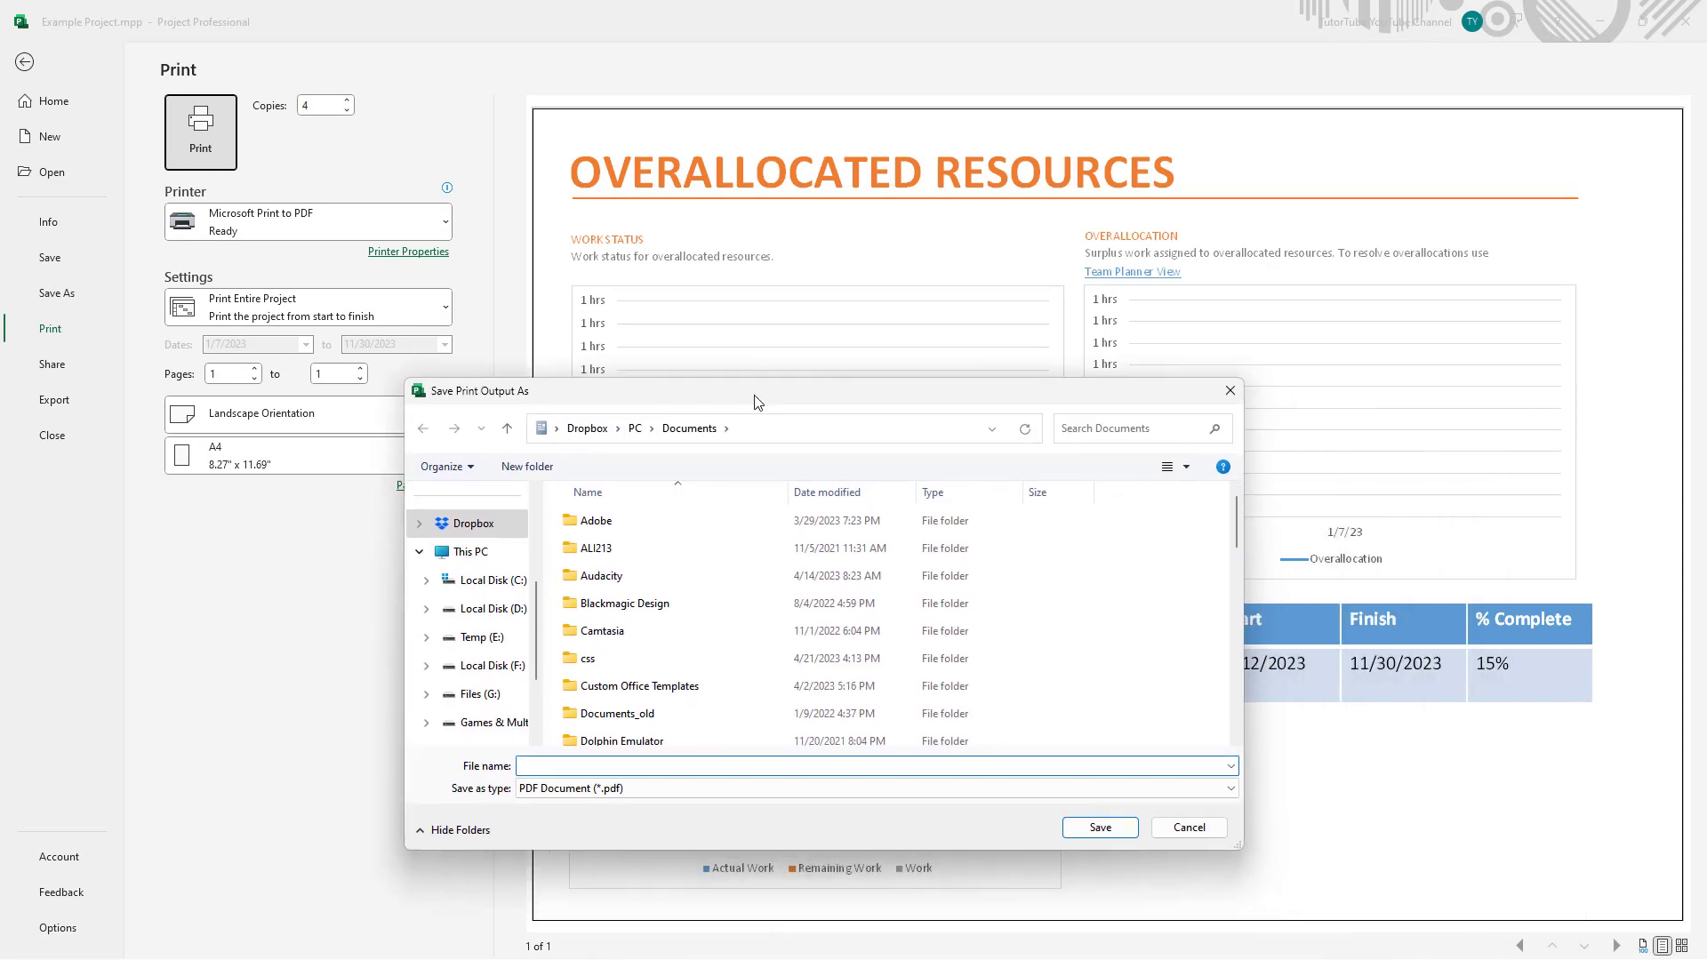
scroll(463, 556, "up", 5)
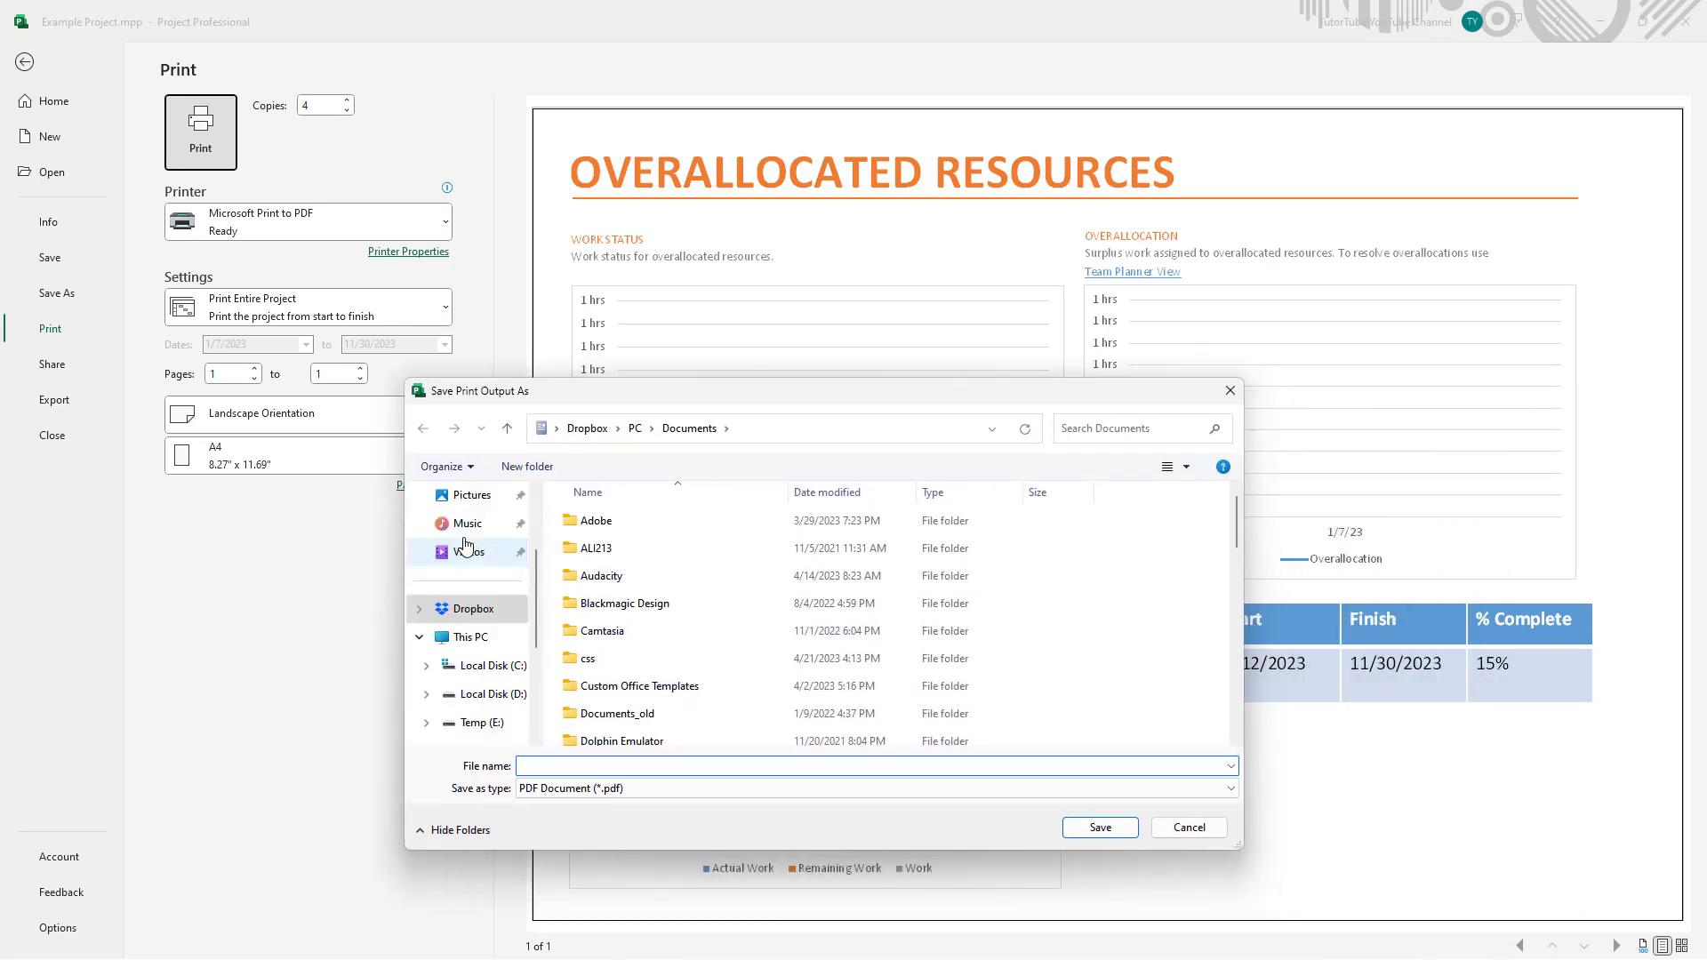
left_click(480, 581)
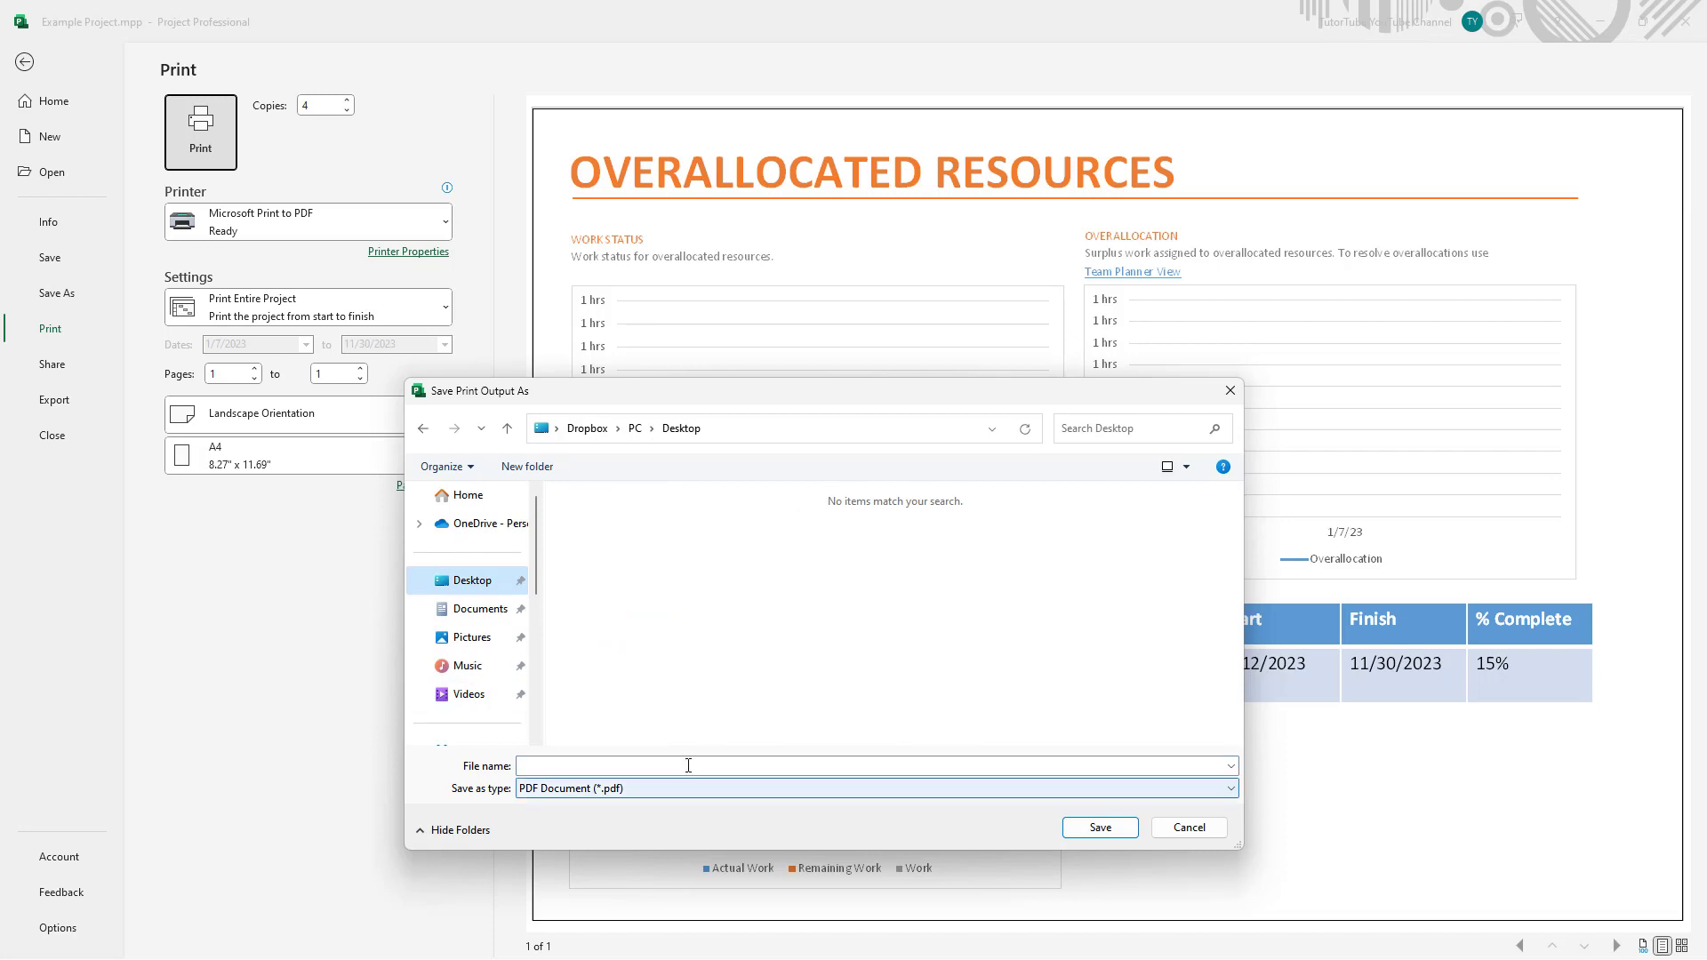
left_click(688, 766)
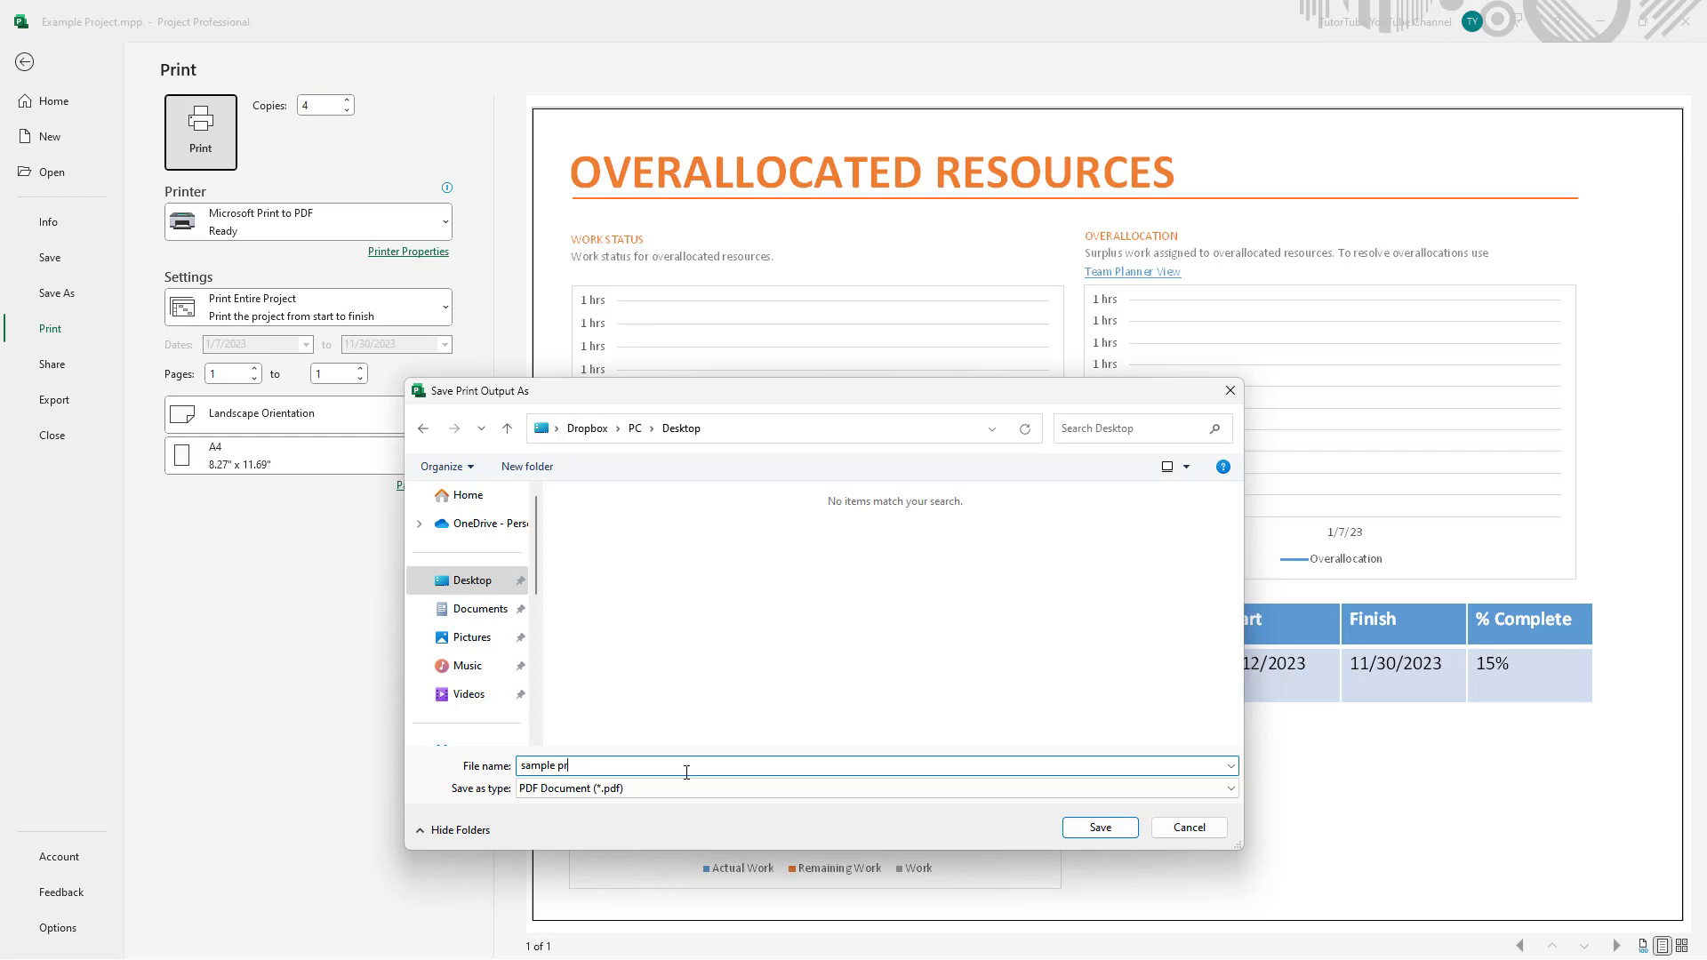
type("sample print")
left_click(1122, 831)
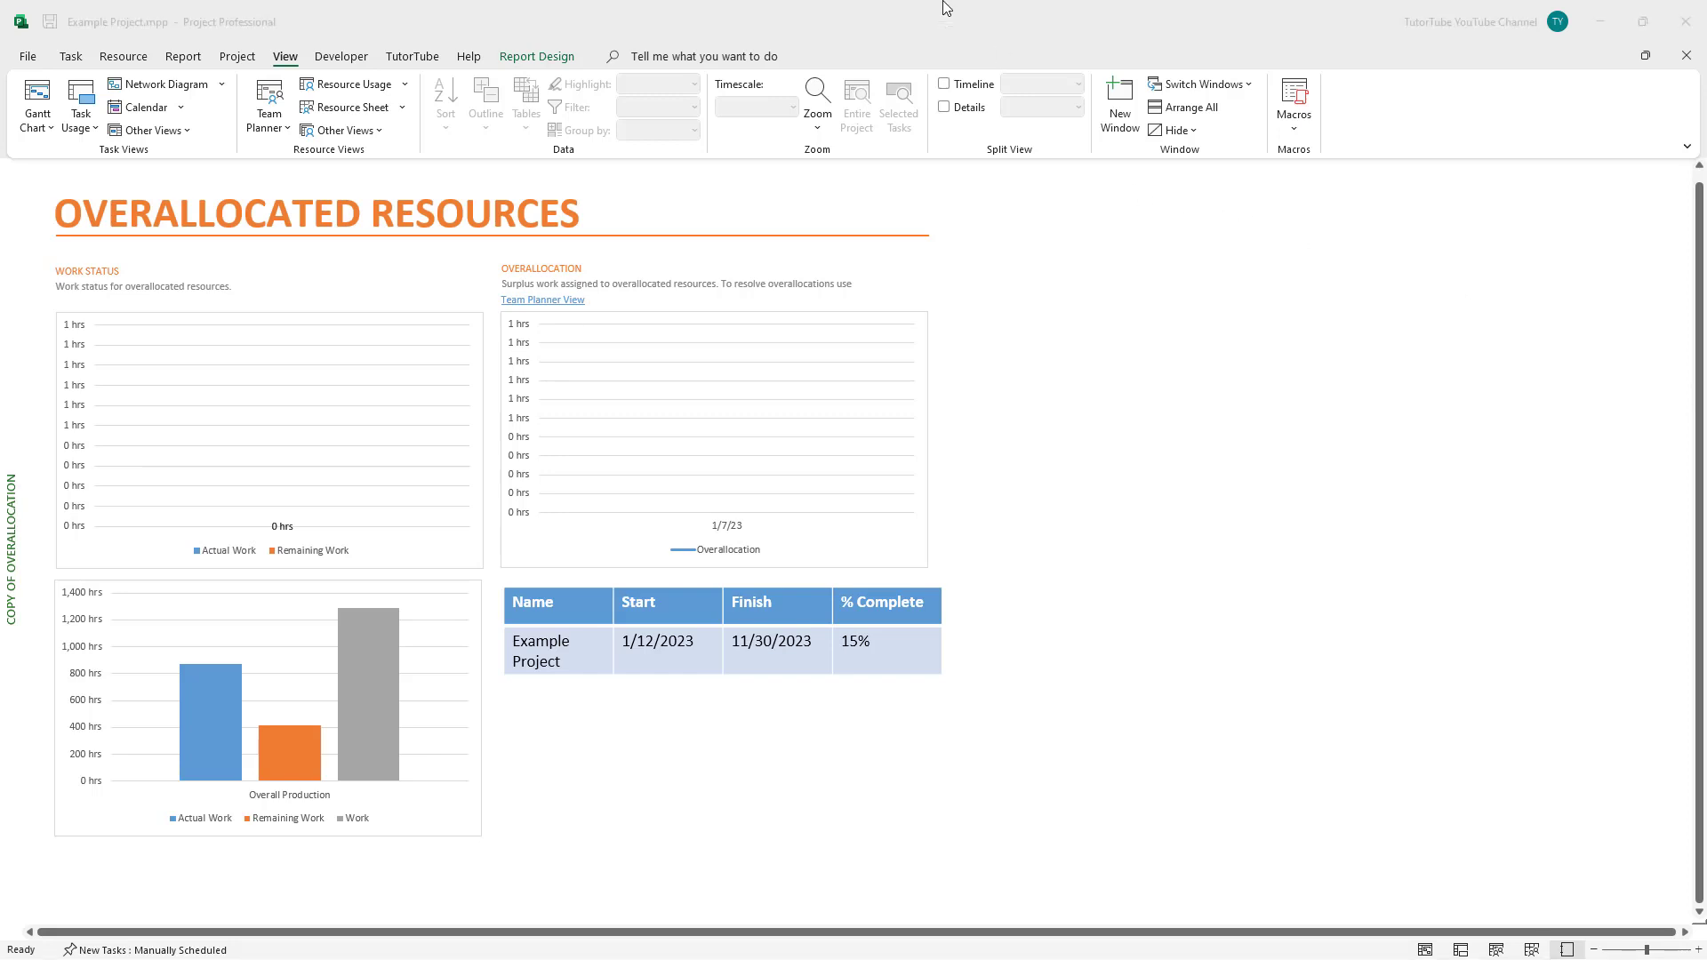
Open sample print.pdf from the desktop, look through the printed report copies and close the viewer.
left_click_drag(855, 8, 924, 179)
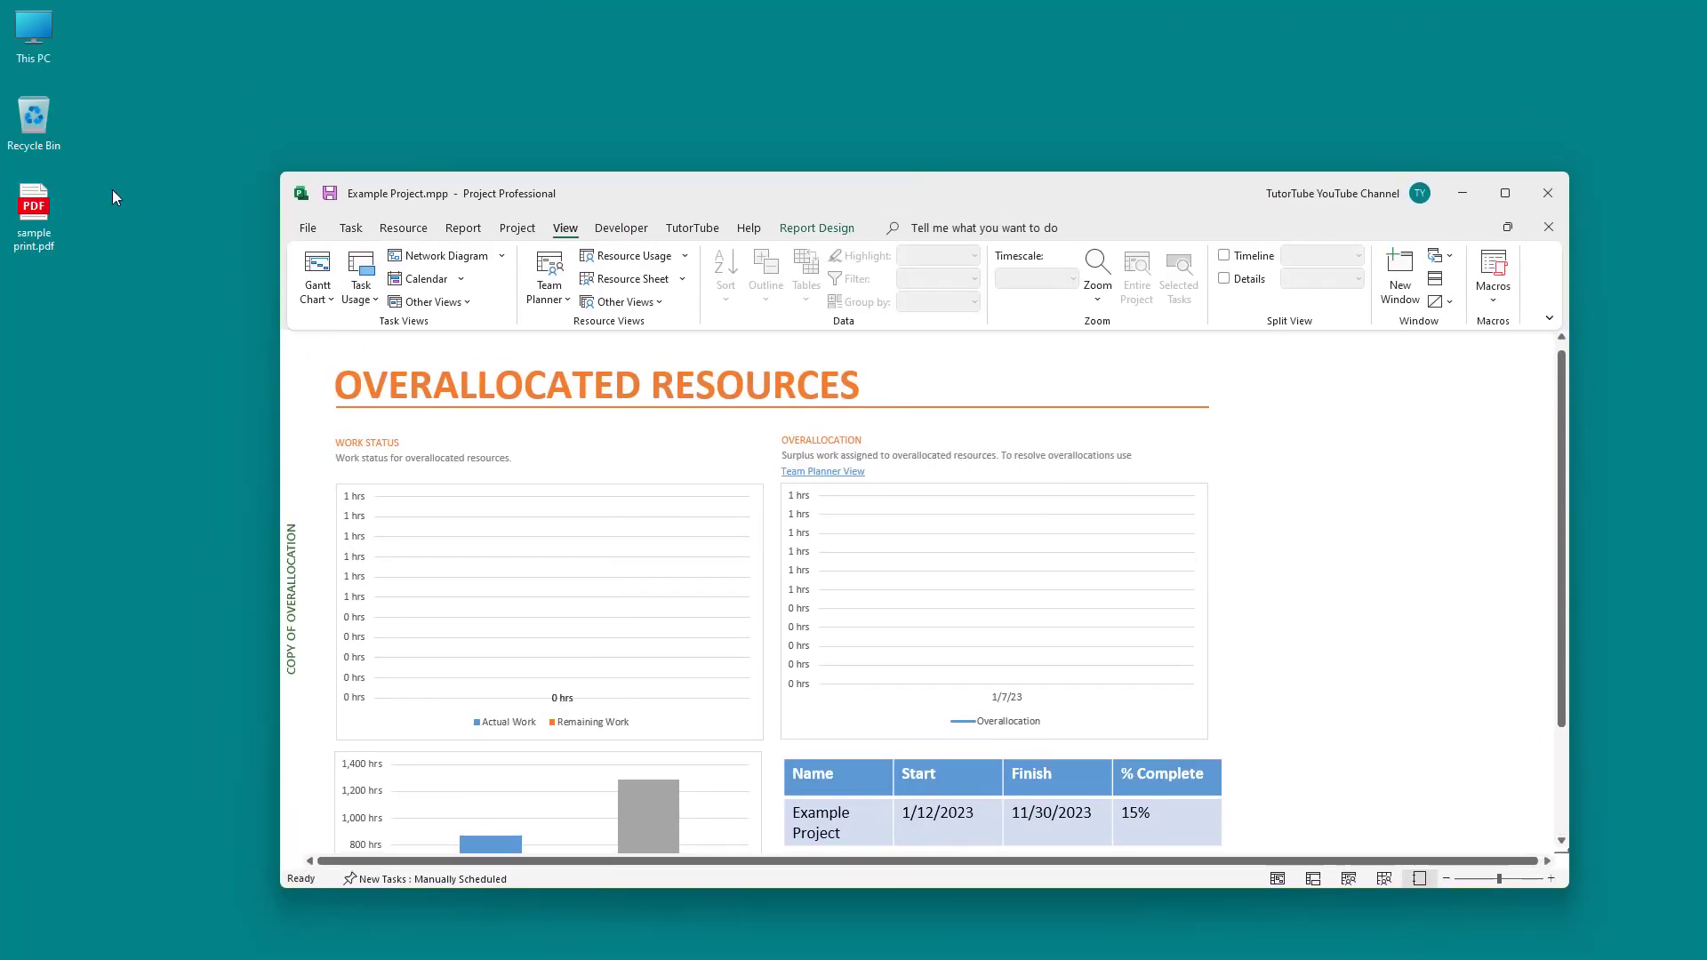
left_click(34, 209)
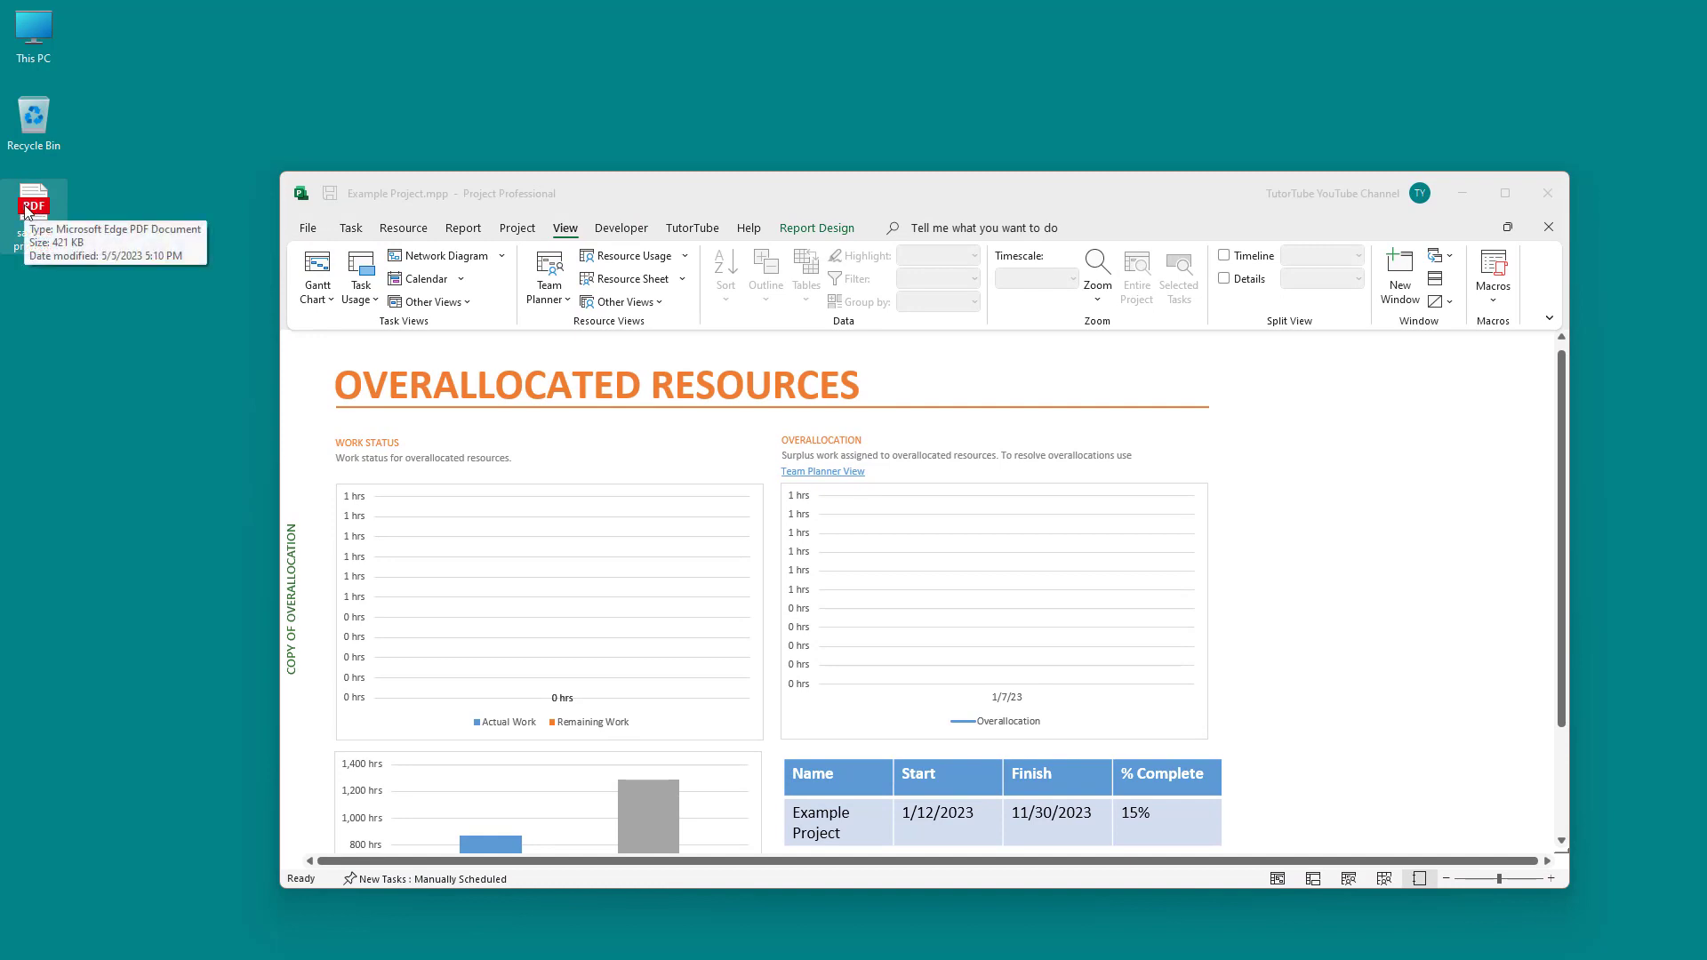
double_click(27, 211)
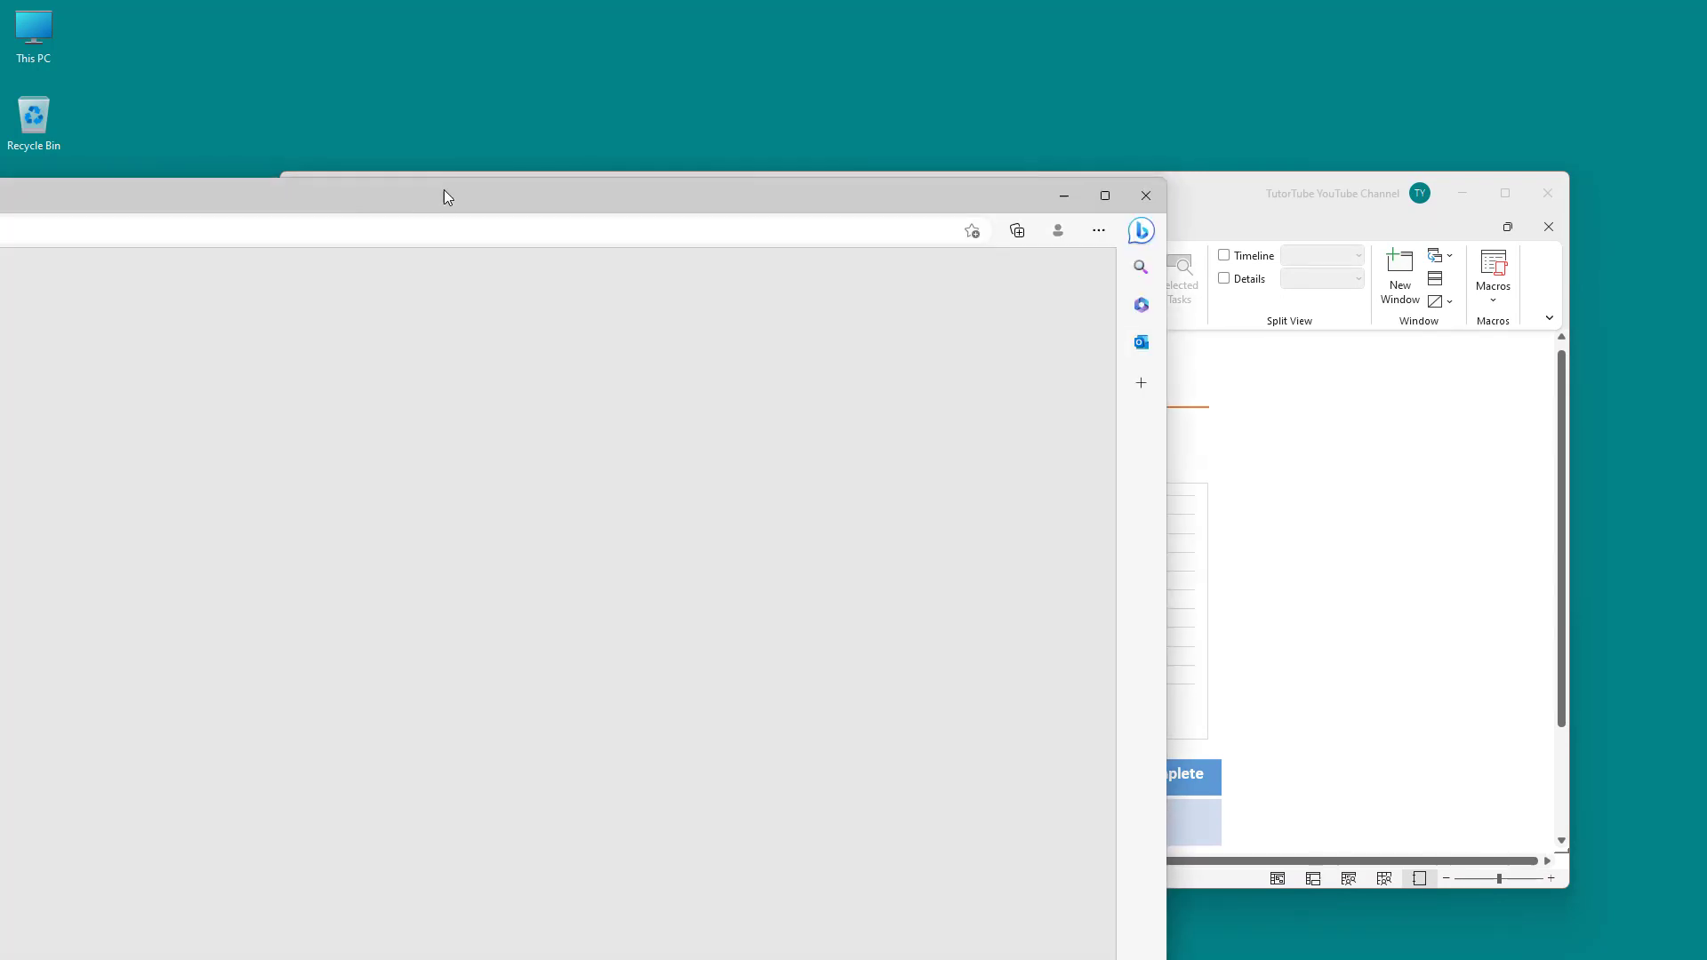
left_click_drag(445, 189, 916, 27)
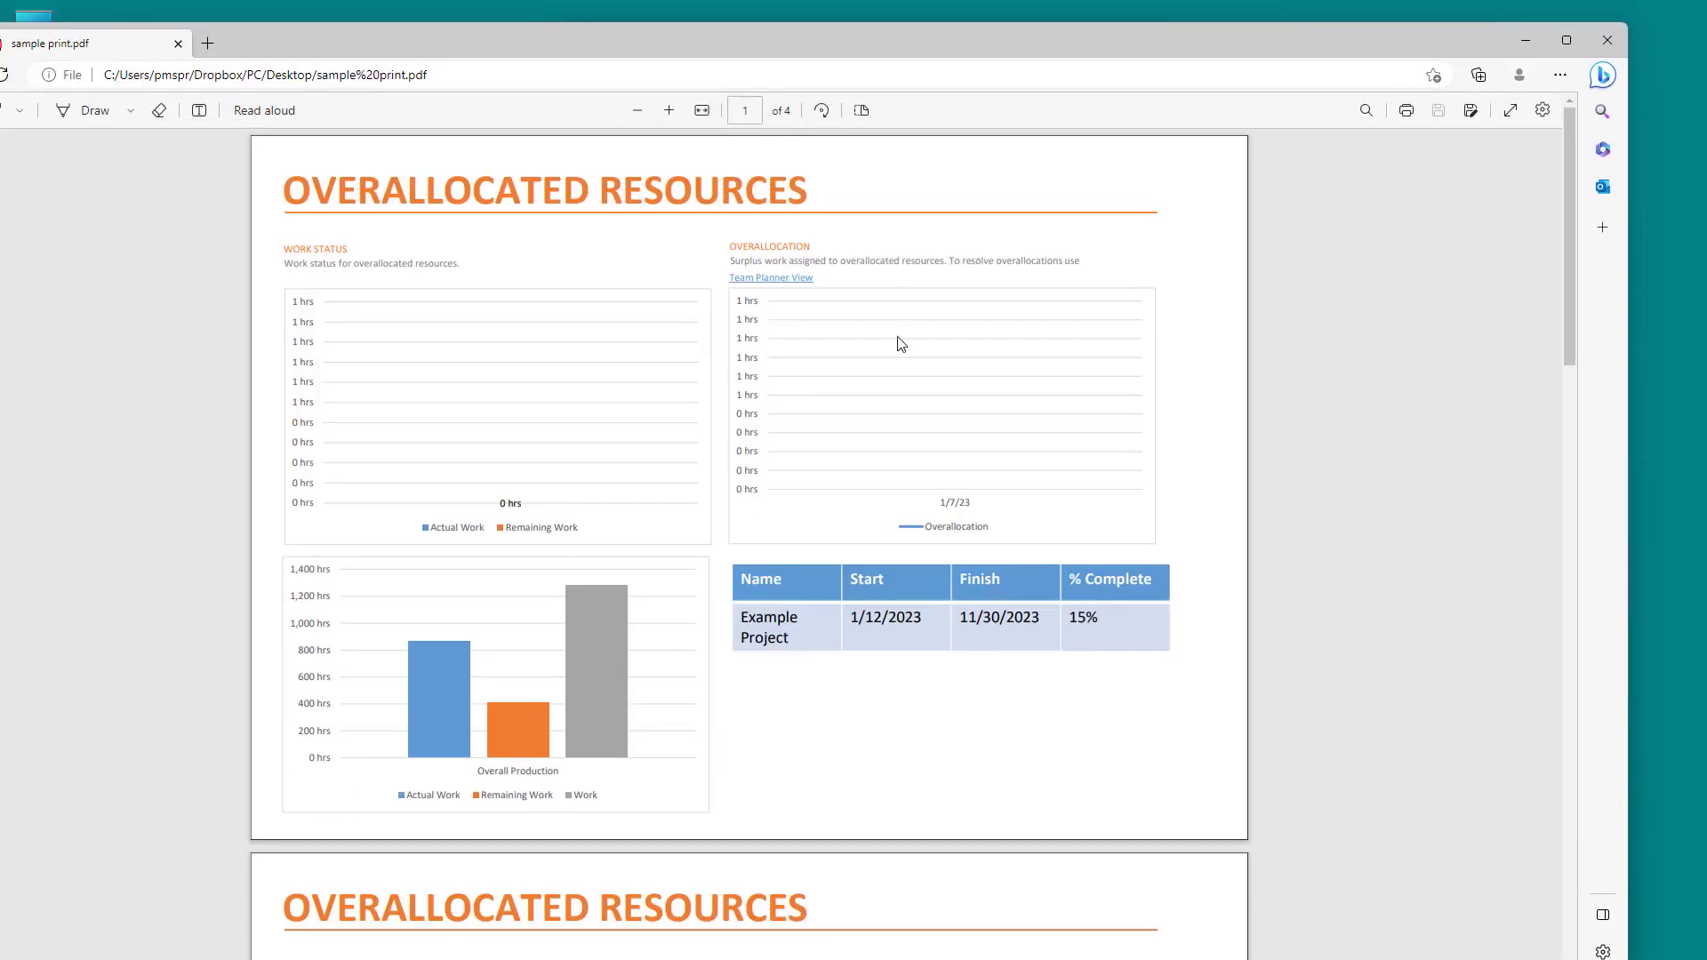
scroll(901, 345, "down", 6)
scroll(901, 345, "up", 10)
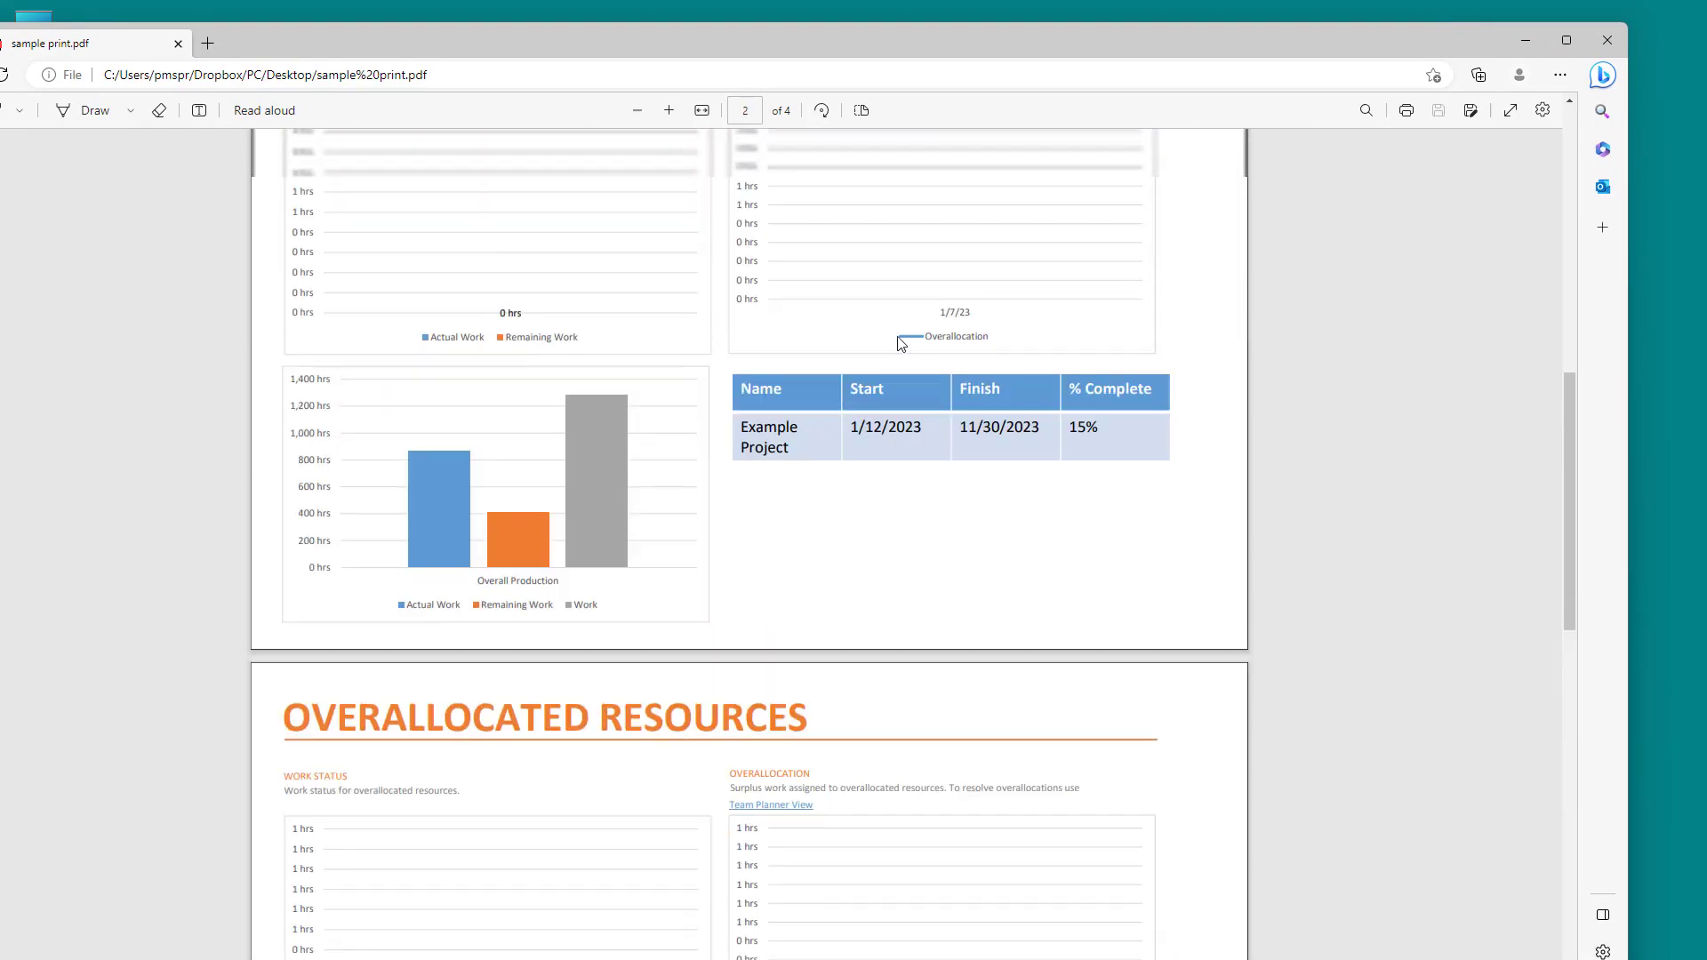
scroll(900, 344, "down", 10)
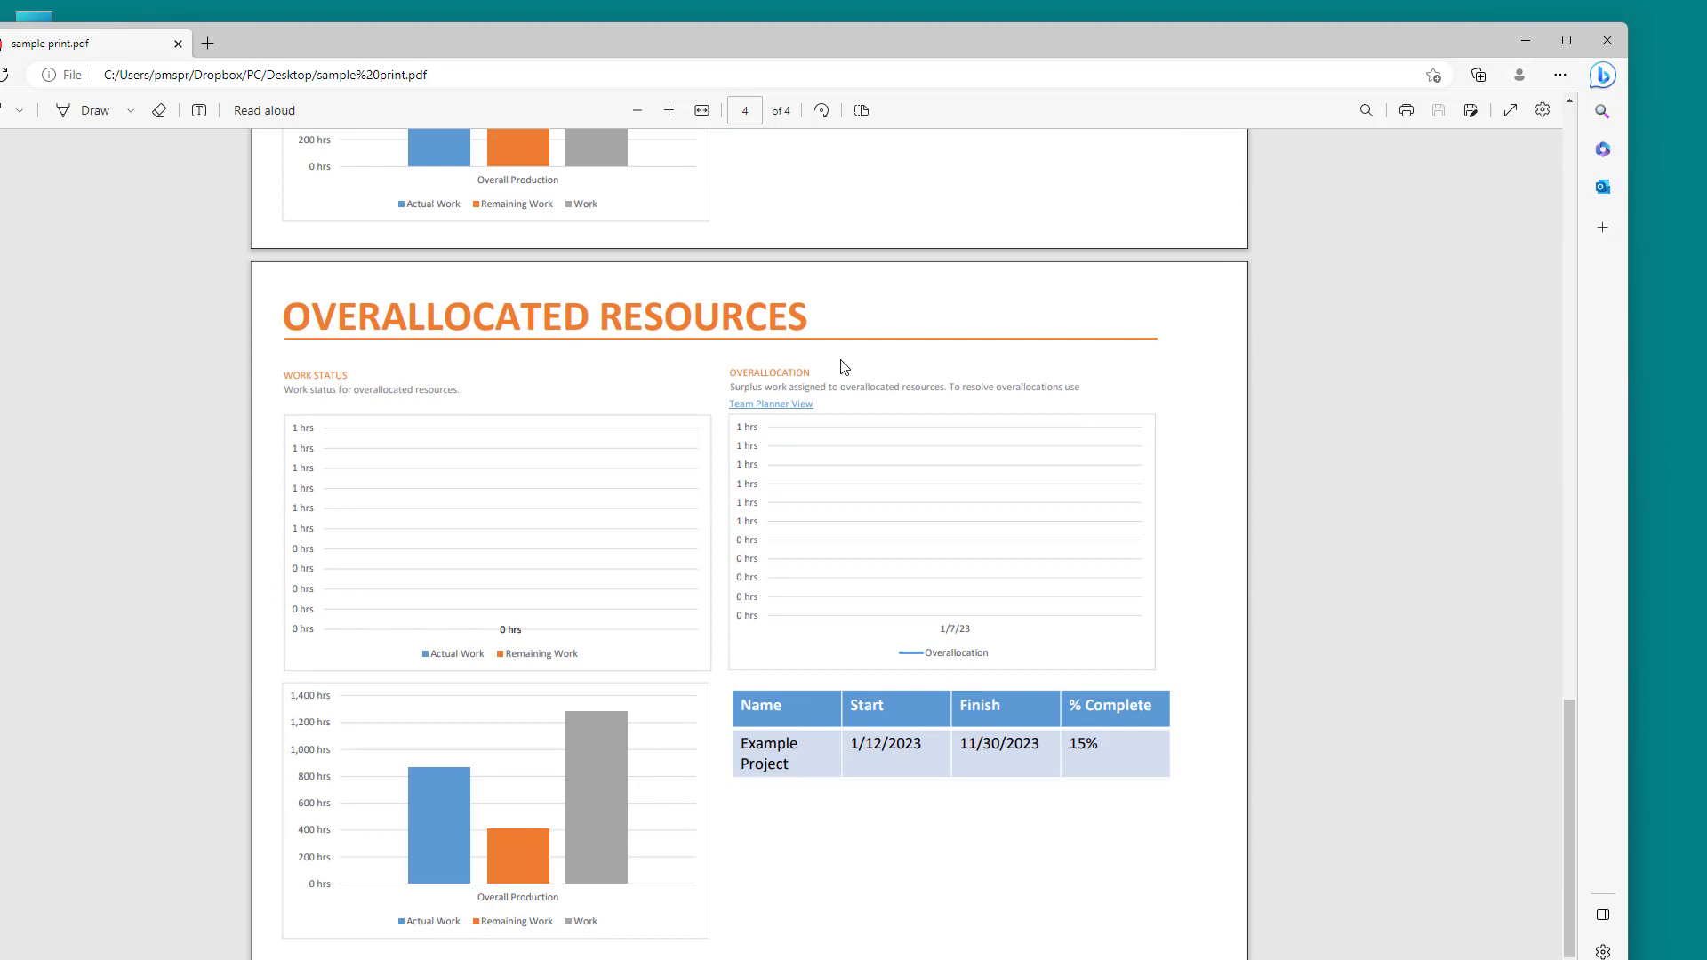
left_click(1608, 40)
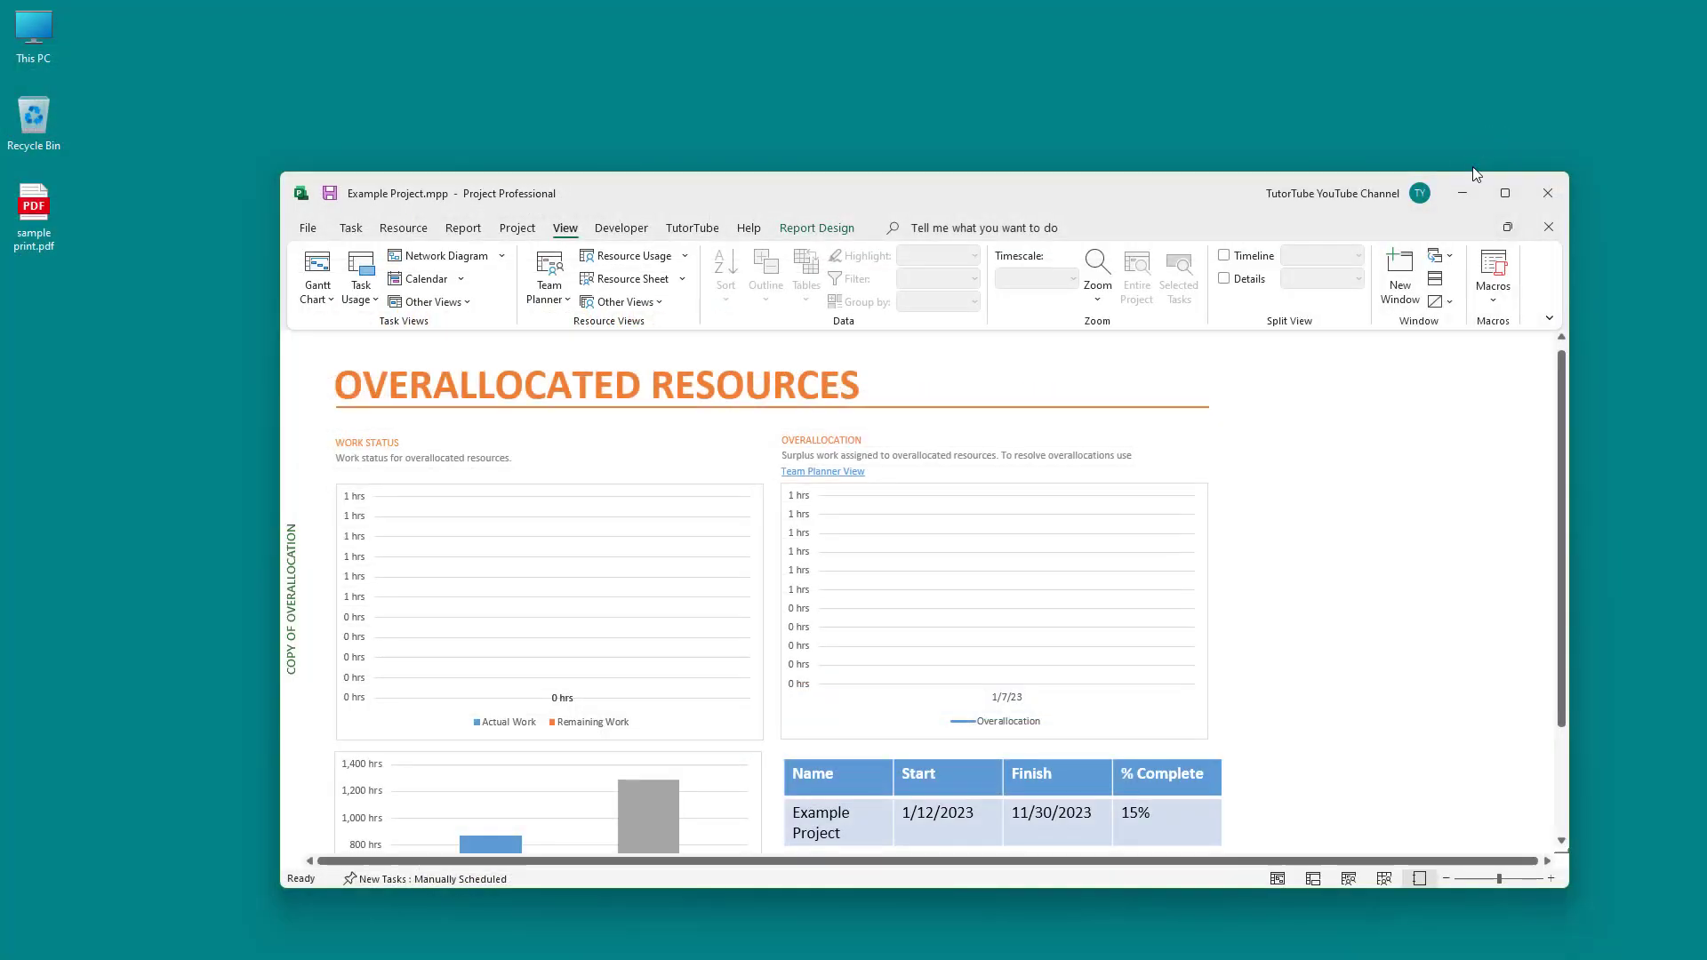
Maximize the Example Project window and bring up the print settings with the report preview.
left_click(1506, 192)
left_click(25, 59)
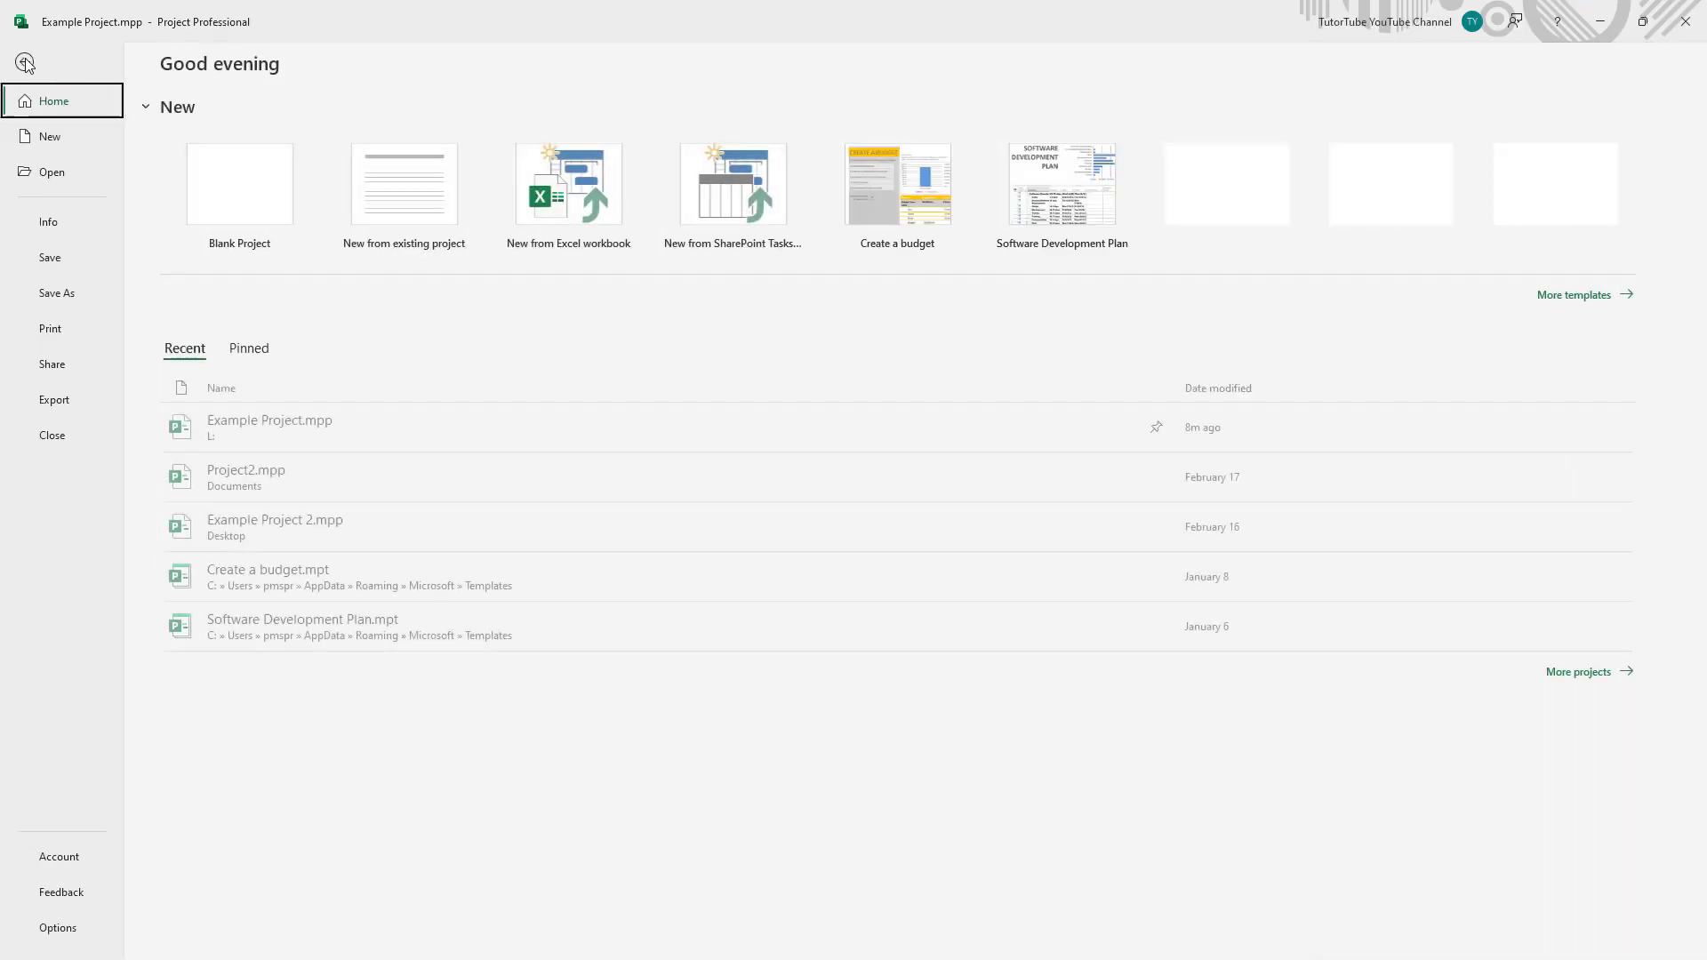
left_click(78, 330)
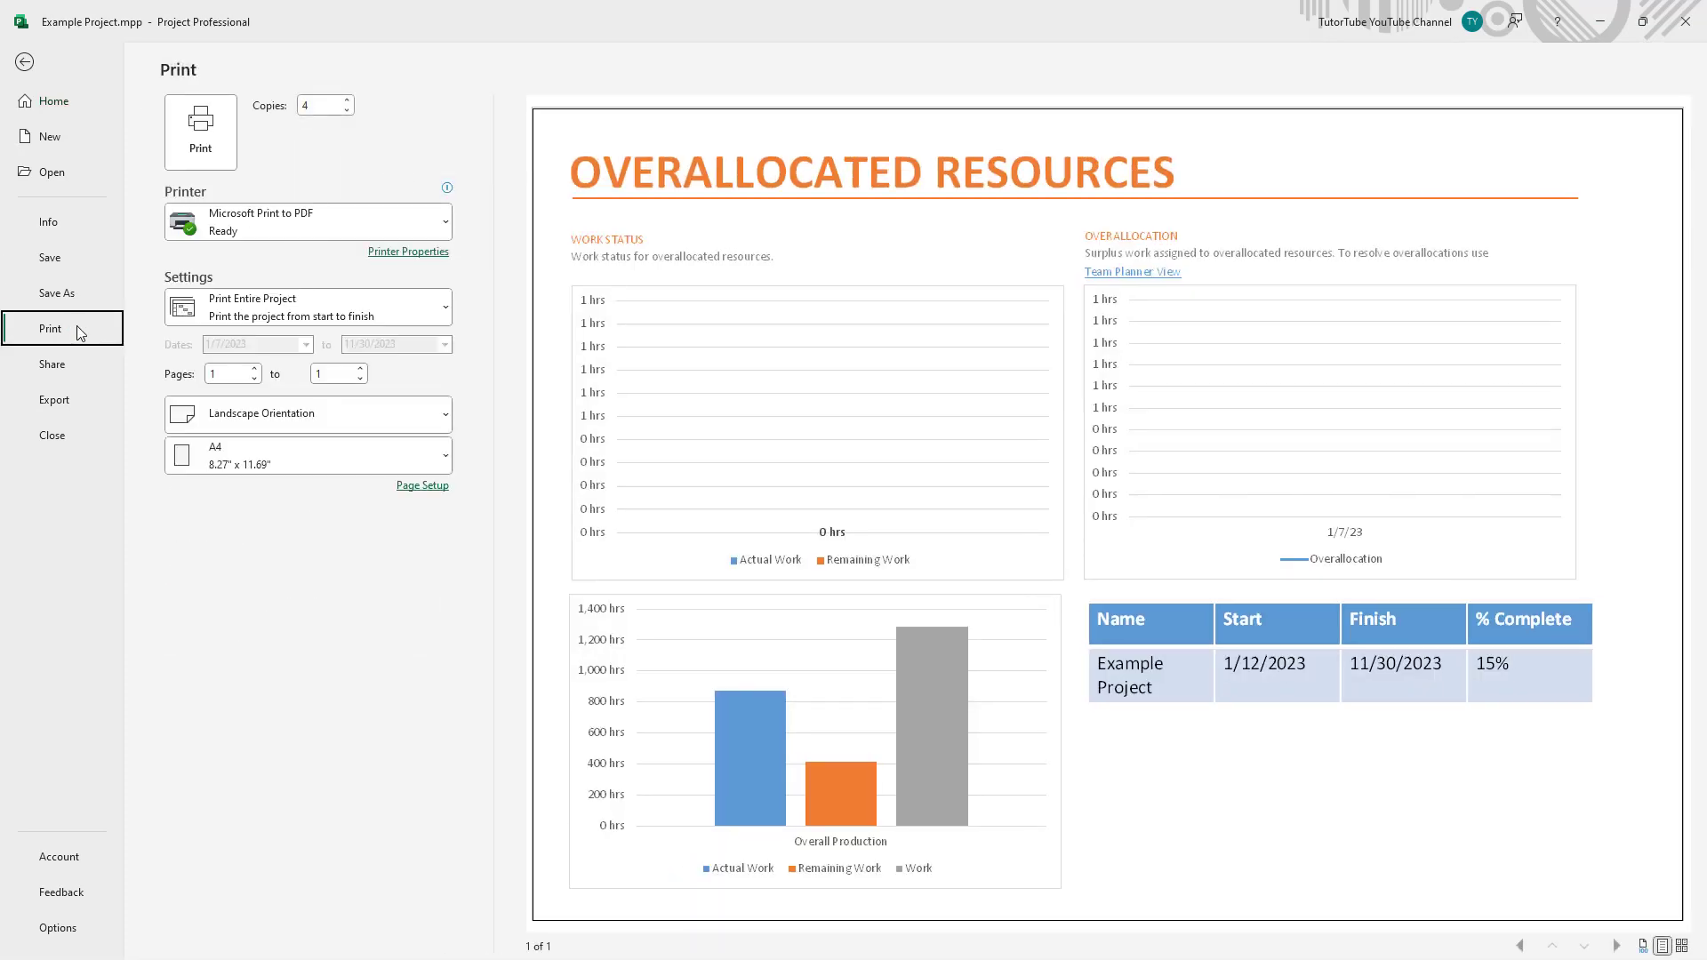
Scale the report printout to 80% of normal size in the page setup.
left_click(435, 489)
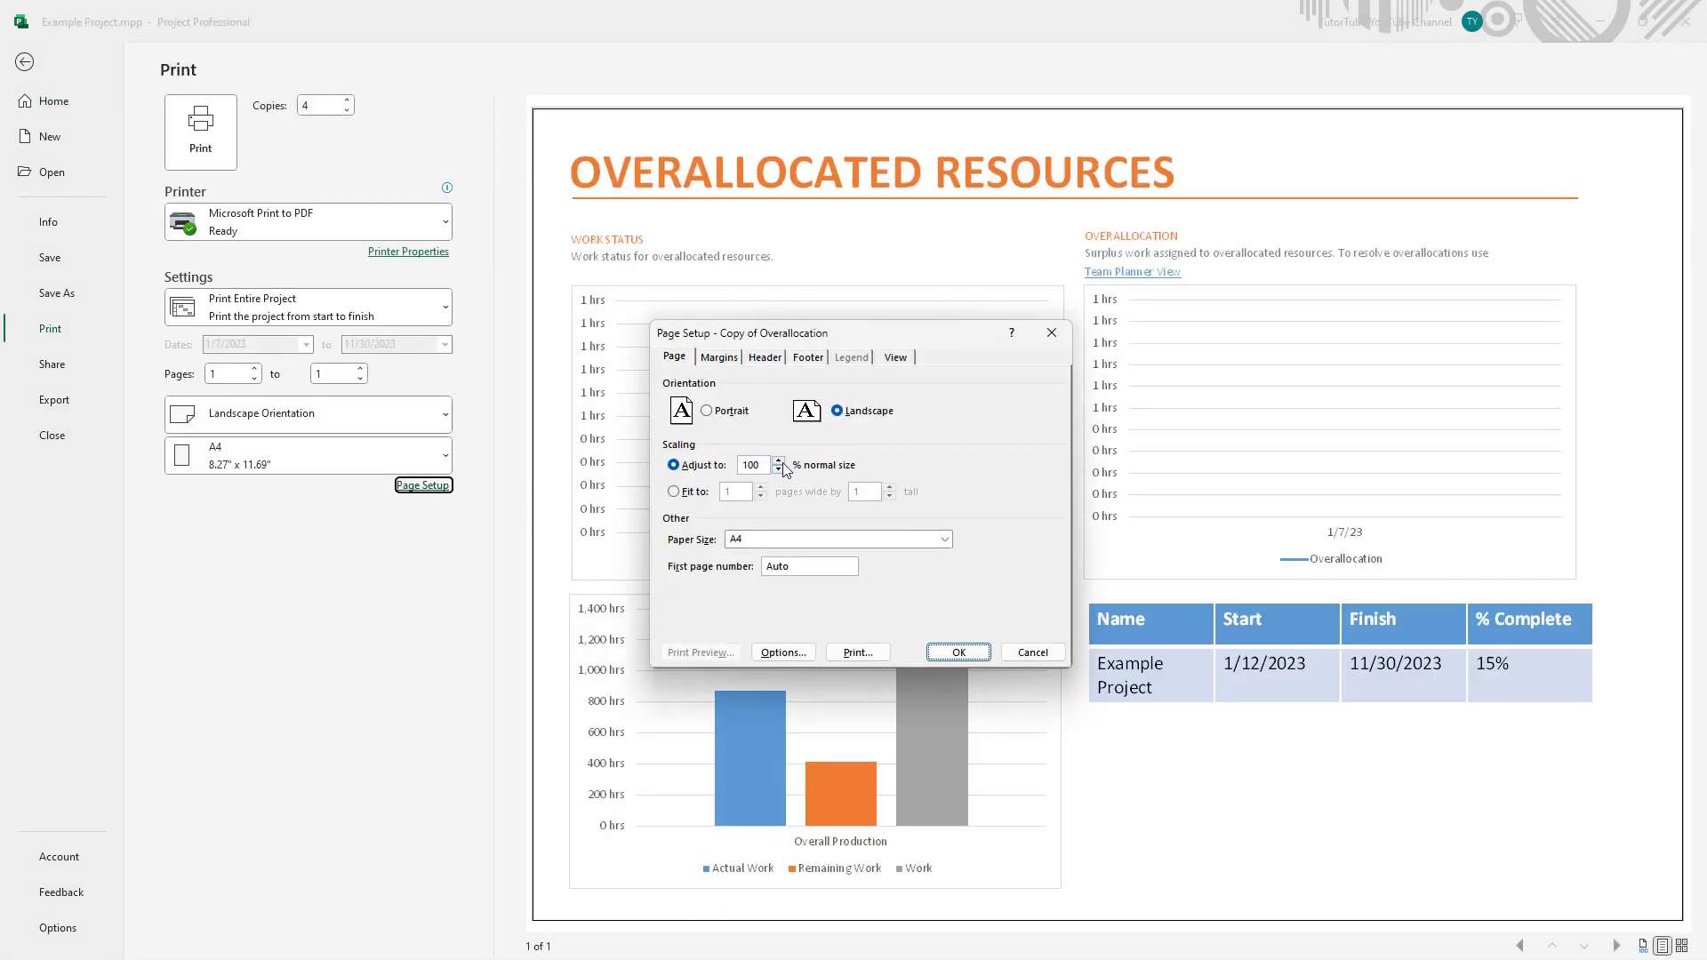
left_click(779, 472)
left_click(779, 471)
left_click(950, 652)
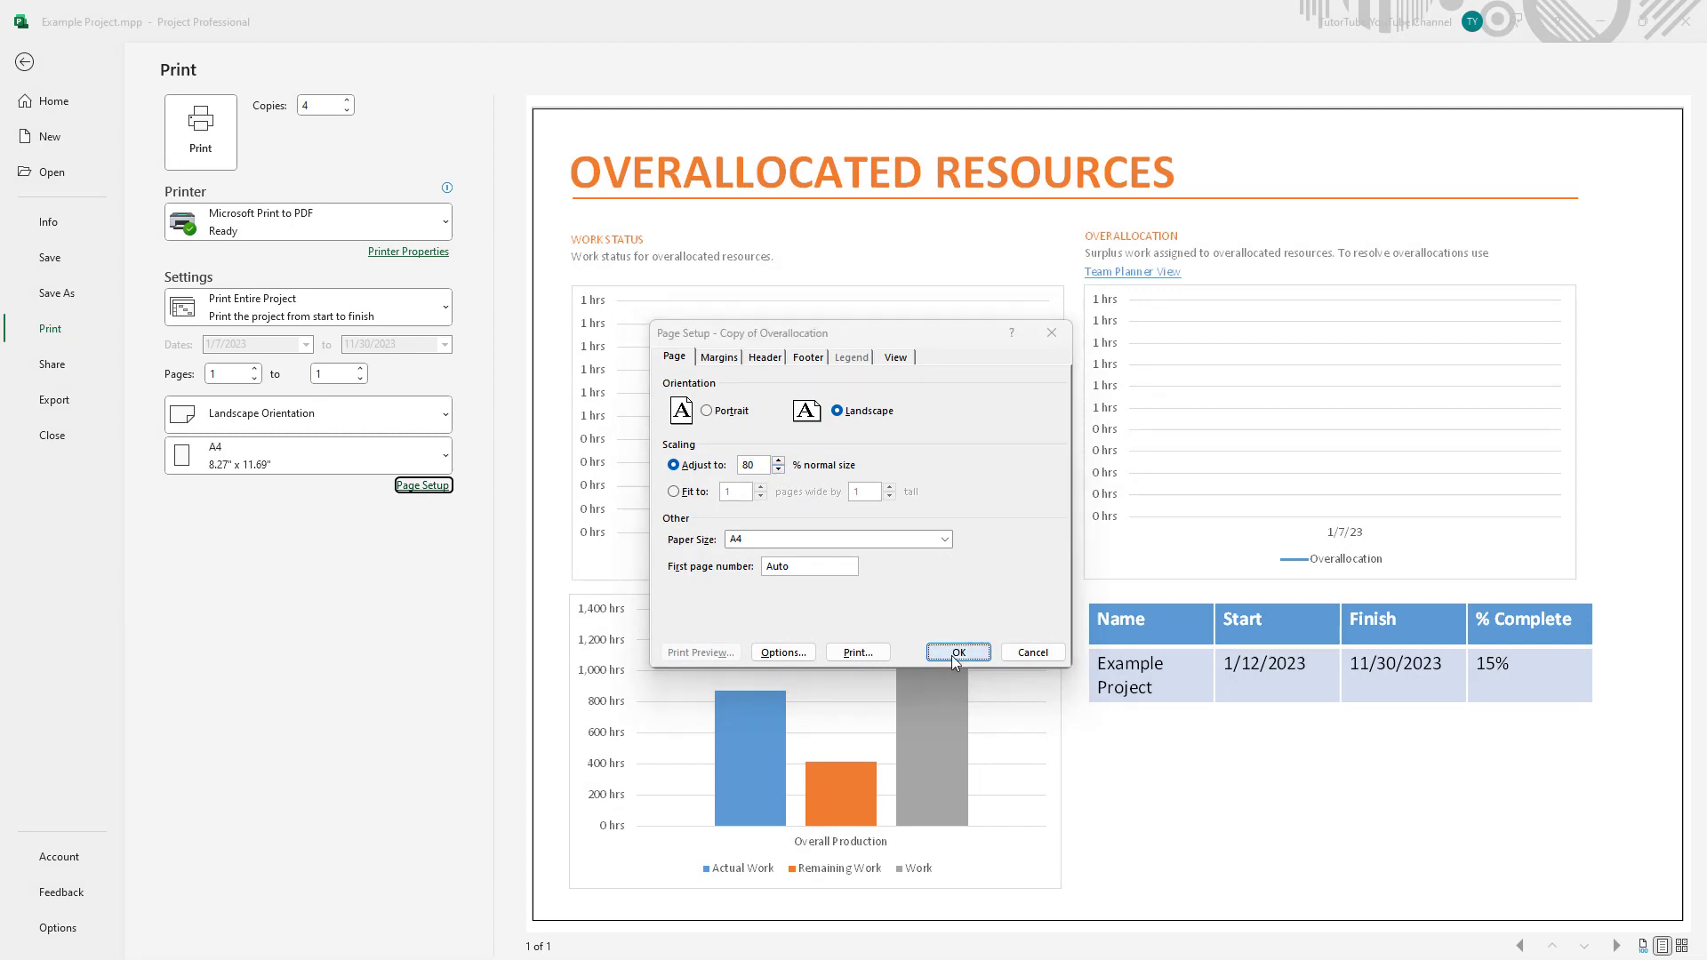
Set the page scaling so the report fits 1 page wide by 1 tall.
left_click(419, 486)
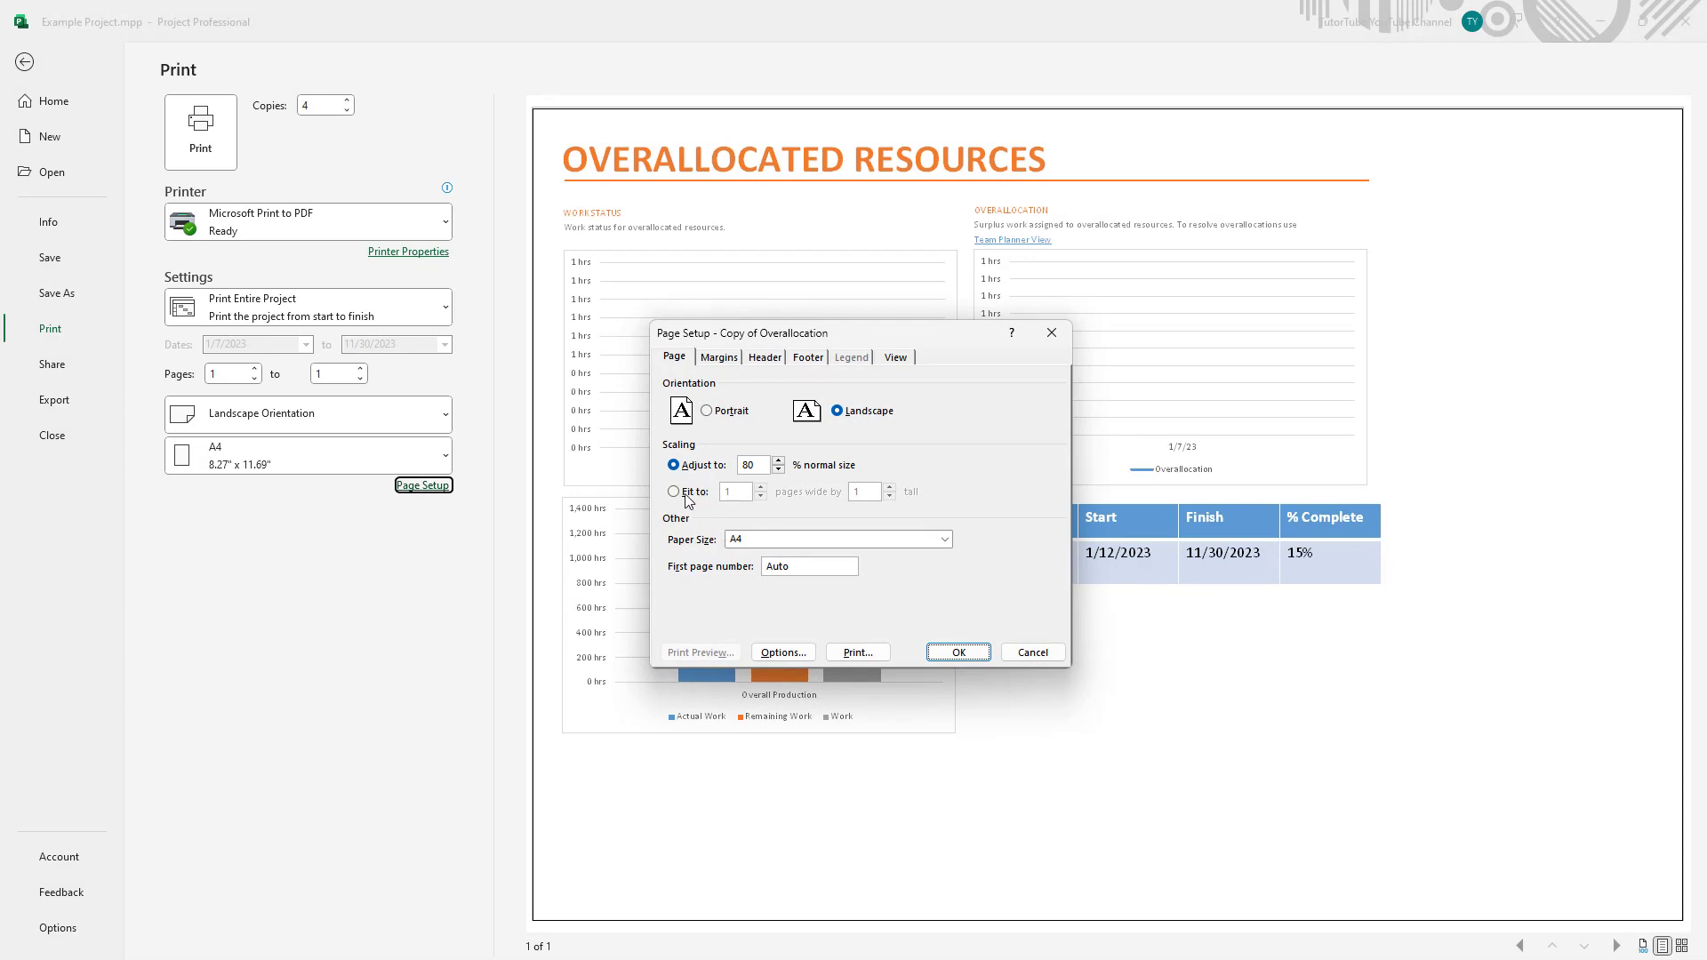
left_click(685, 495)
left_click(958, 654)
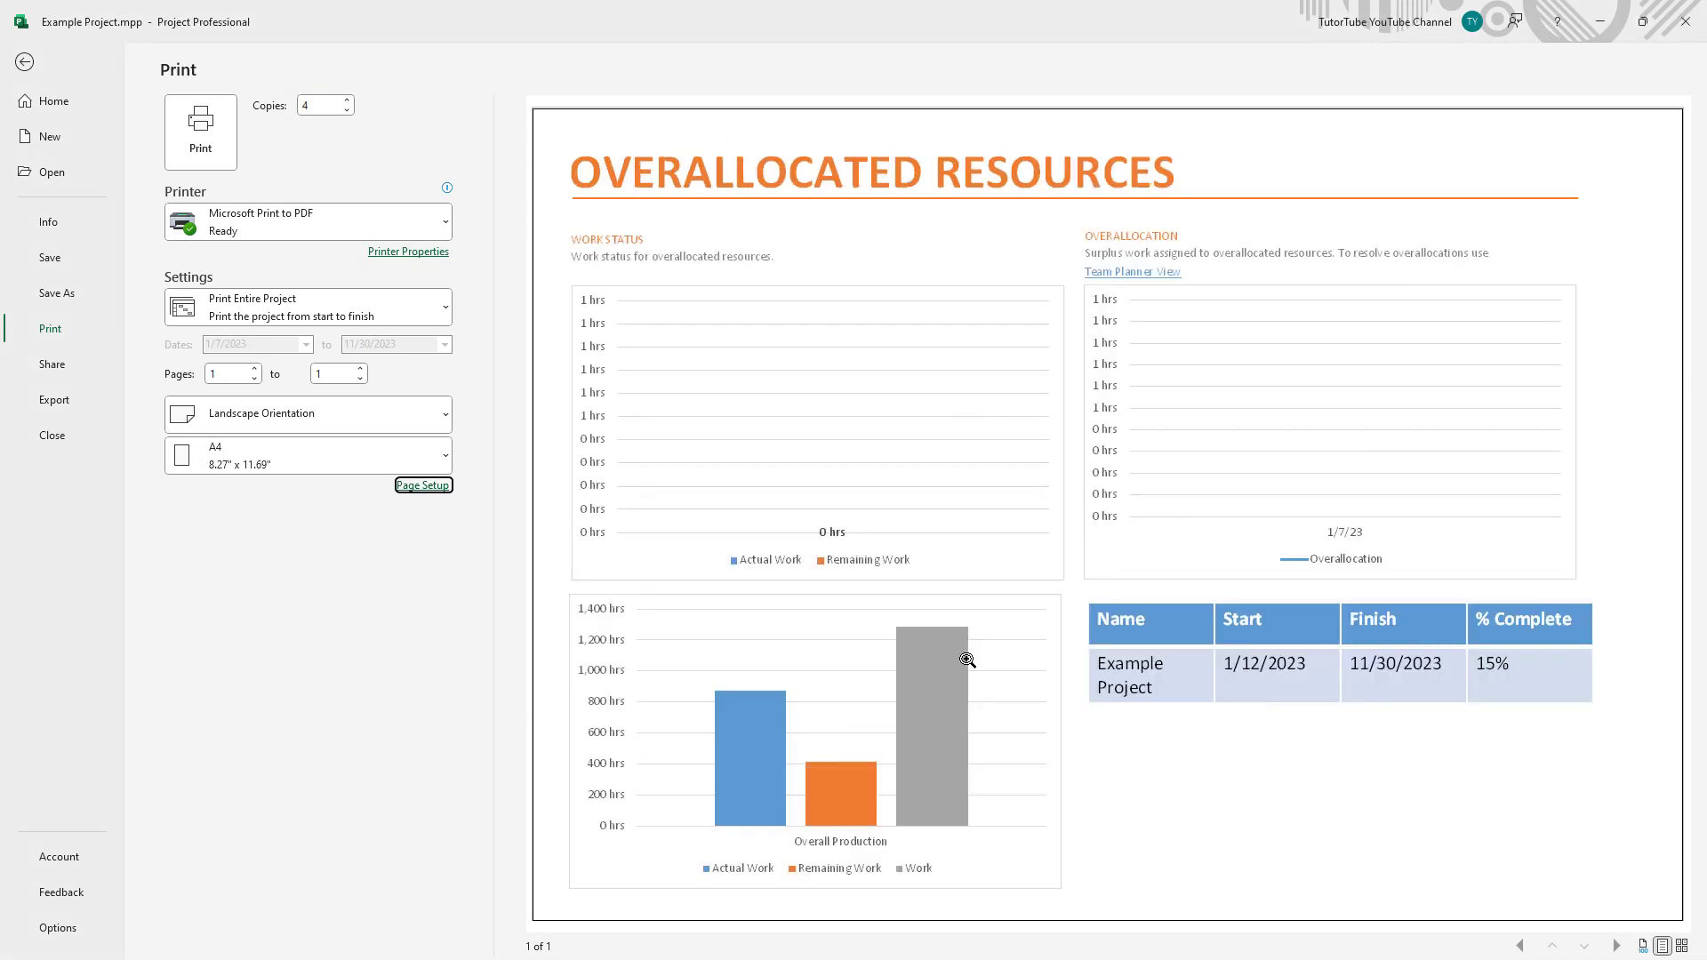
Set the left page margin of the report printout to 0.5 in. and apply it.
left_click(420, 486)
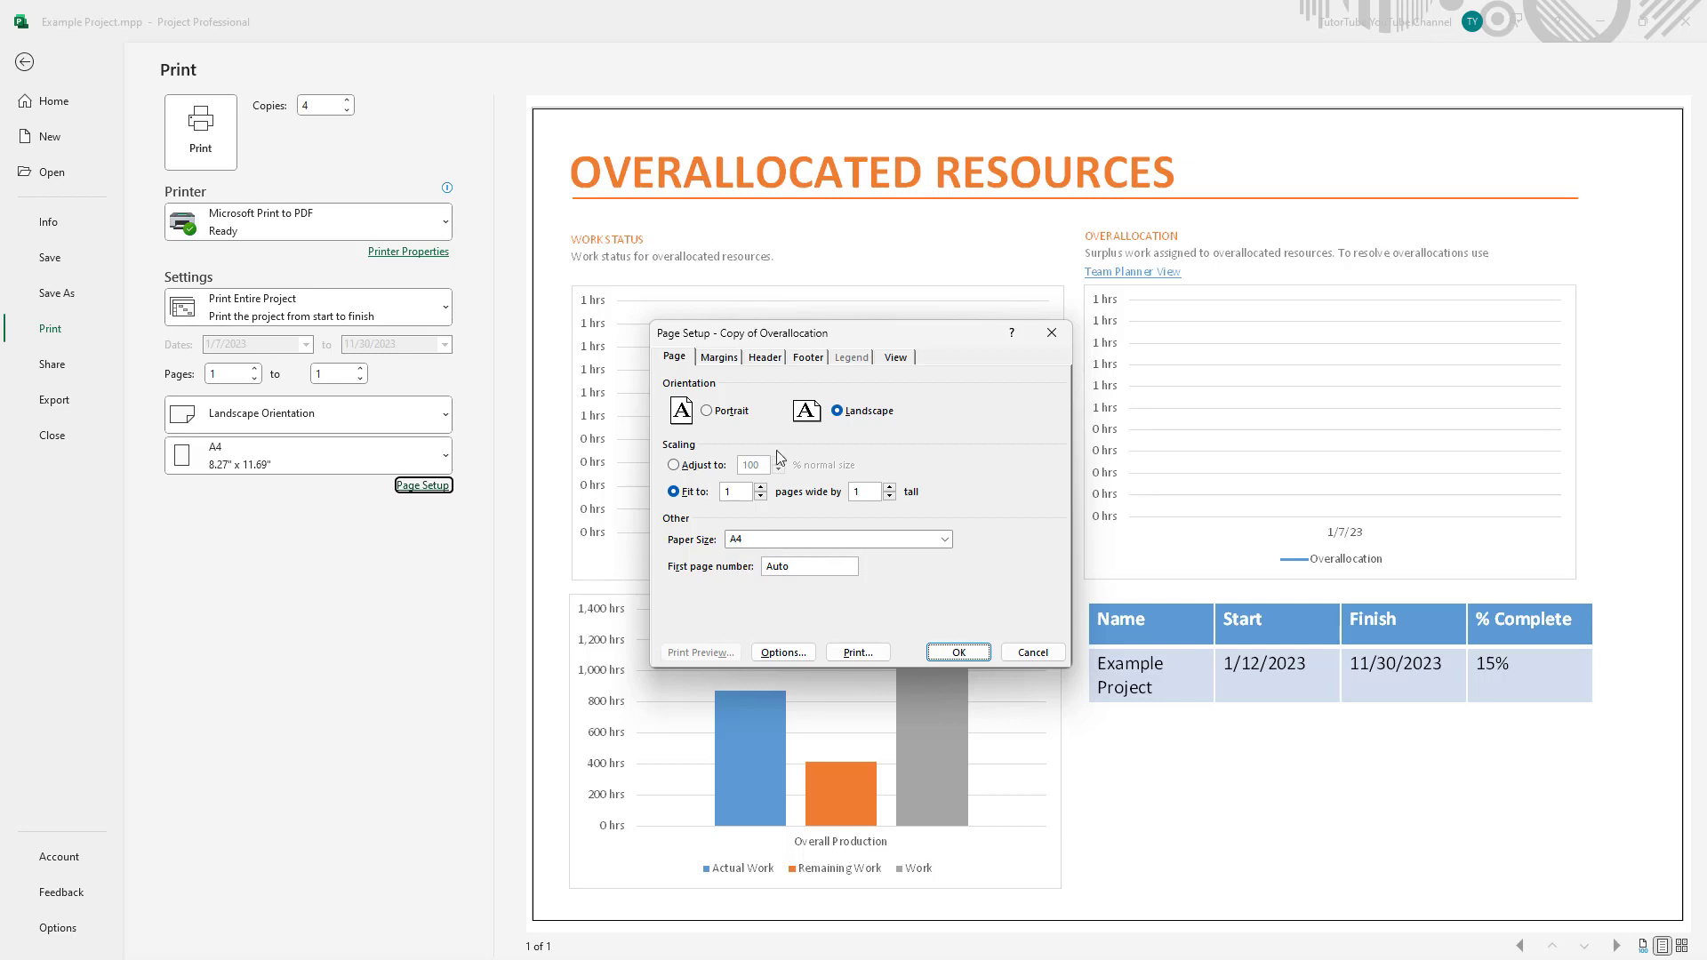
left_click(719, 357)
left_click(700, 457)
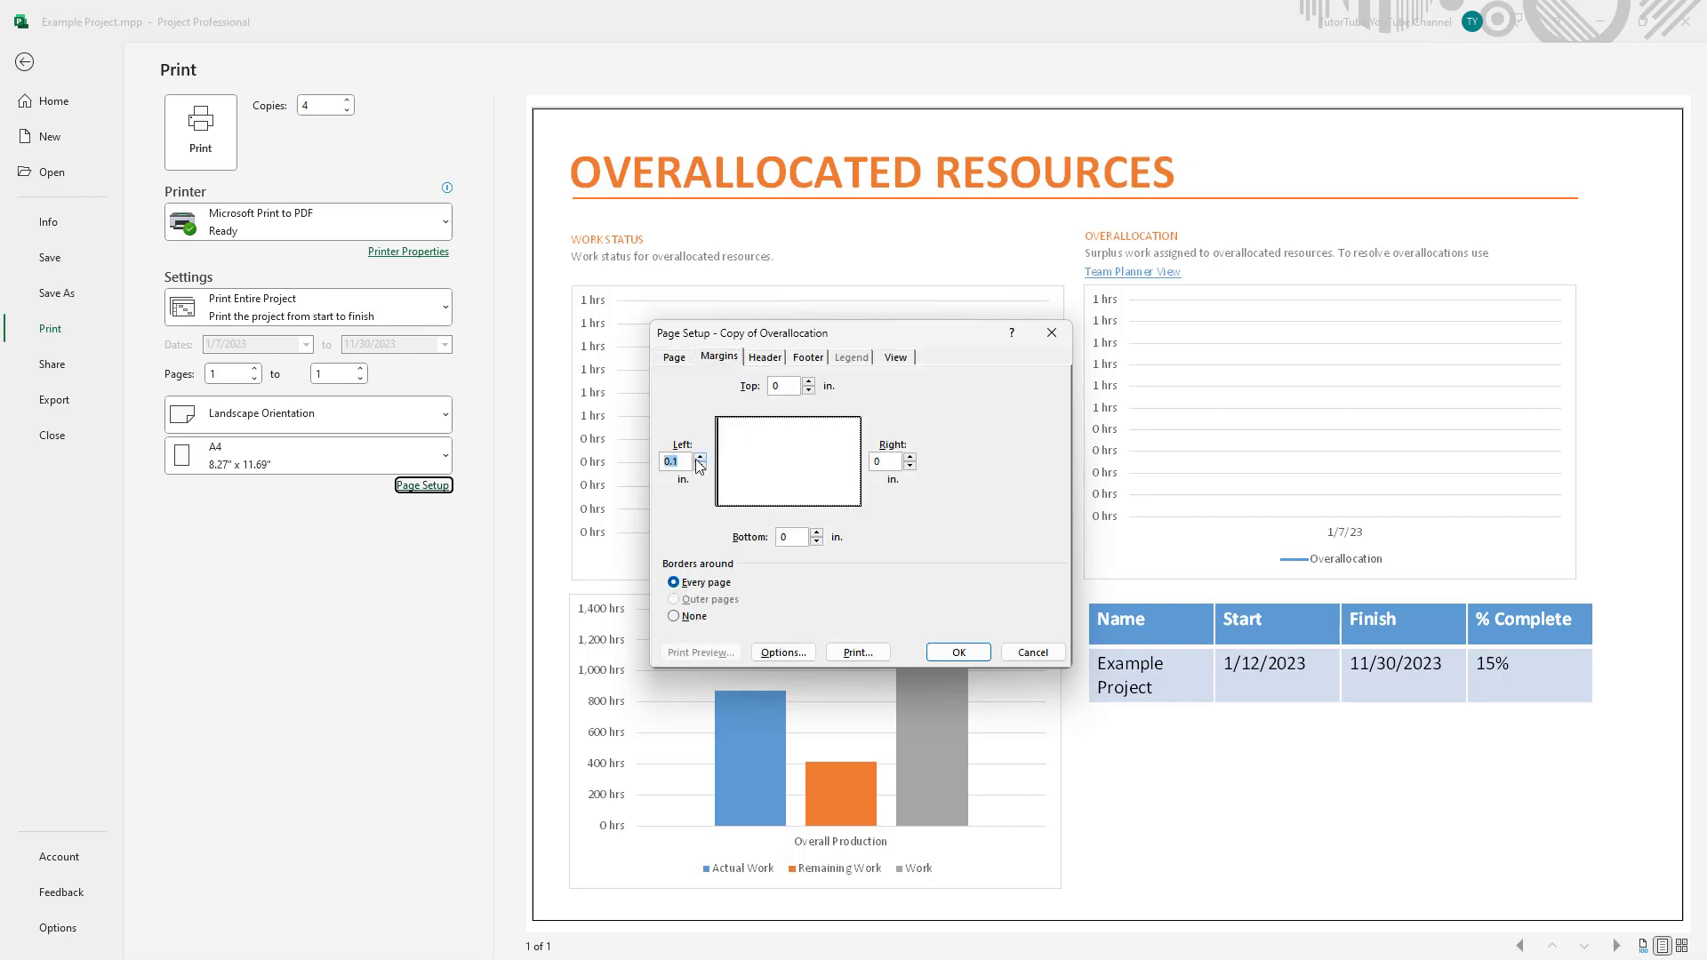
left_click(700, 458)
left_click(700, 458)
left_click(700, 458)
left_click(700, 458)
left_click(952, 656)
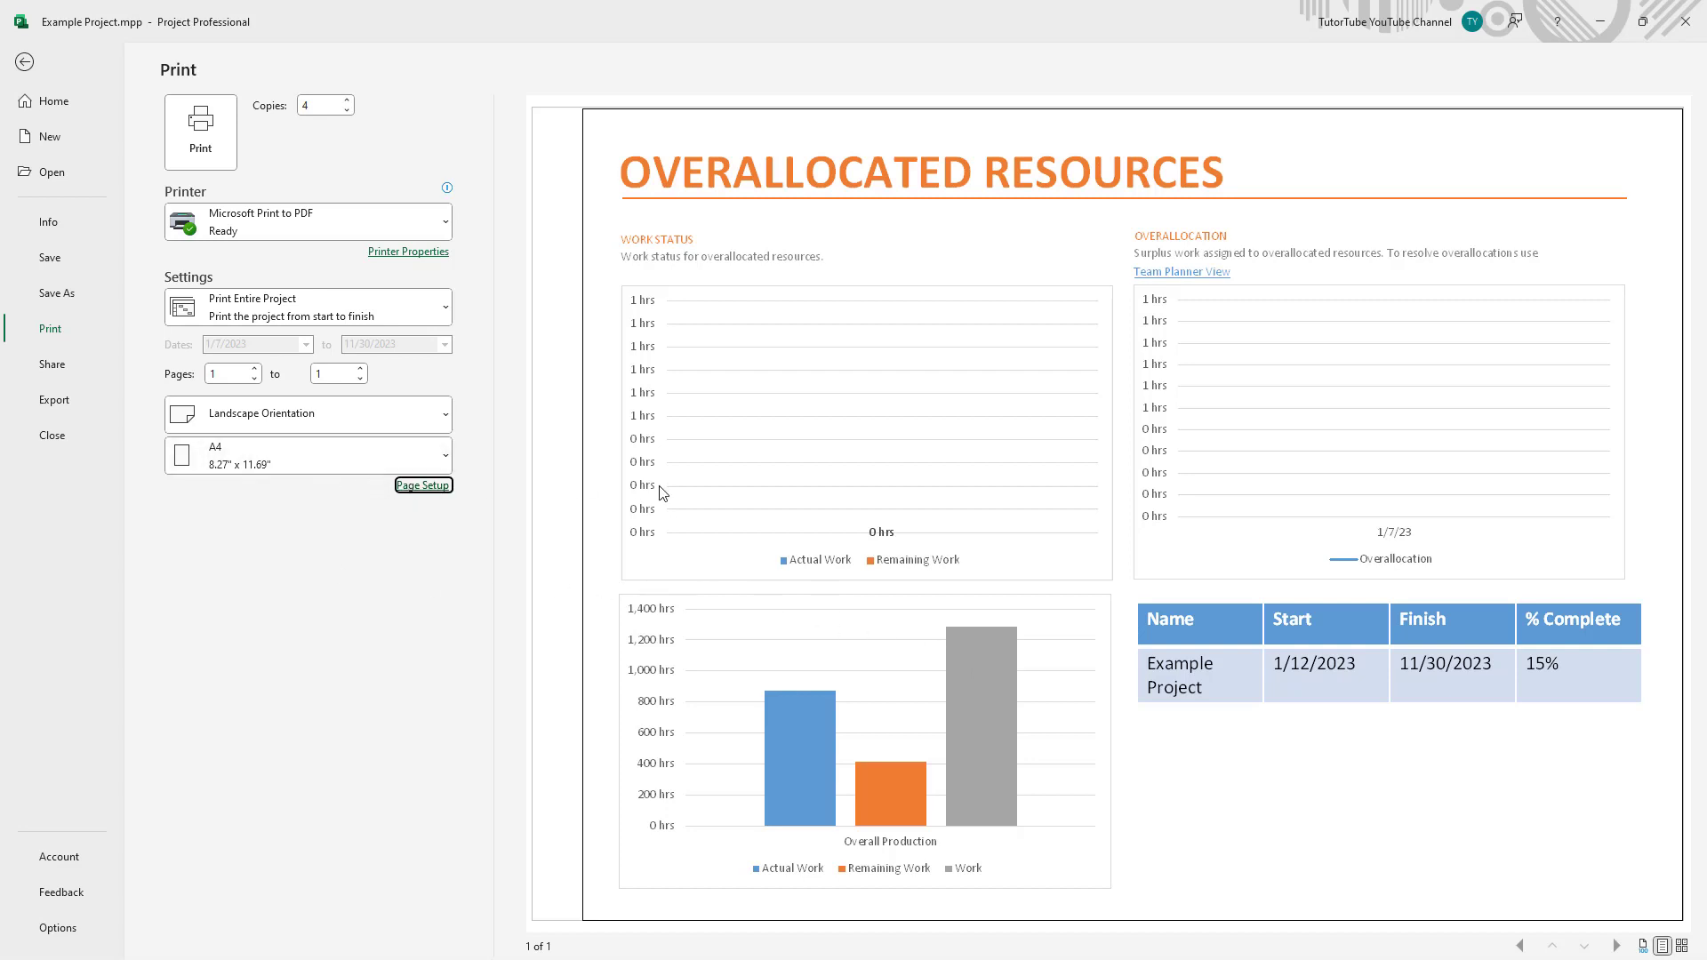
Add a centered page header with the text "fghgfhgfhfghgf", the Actual Cost project field and the page number.
left_click(769, 361)
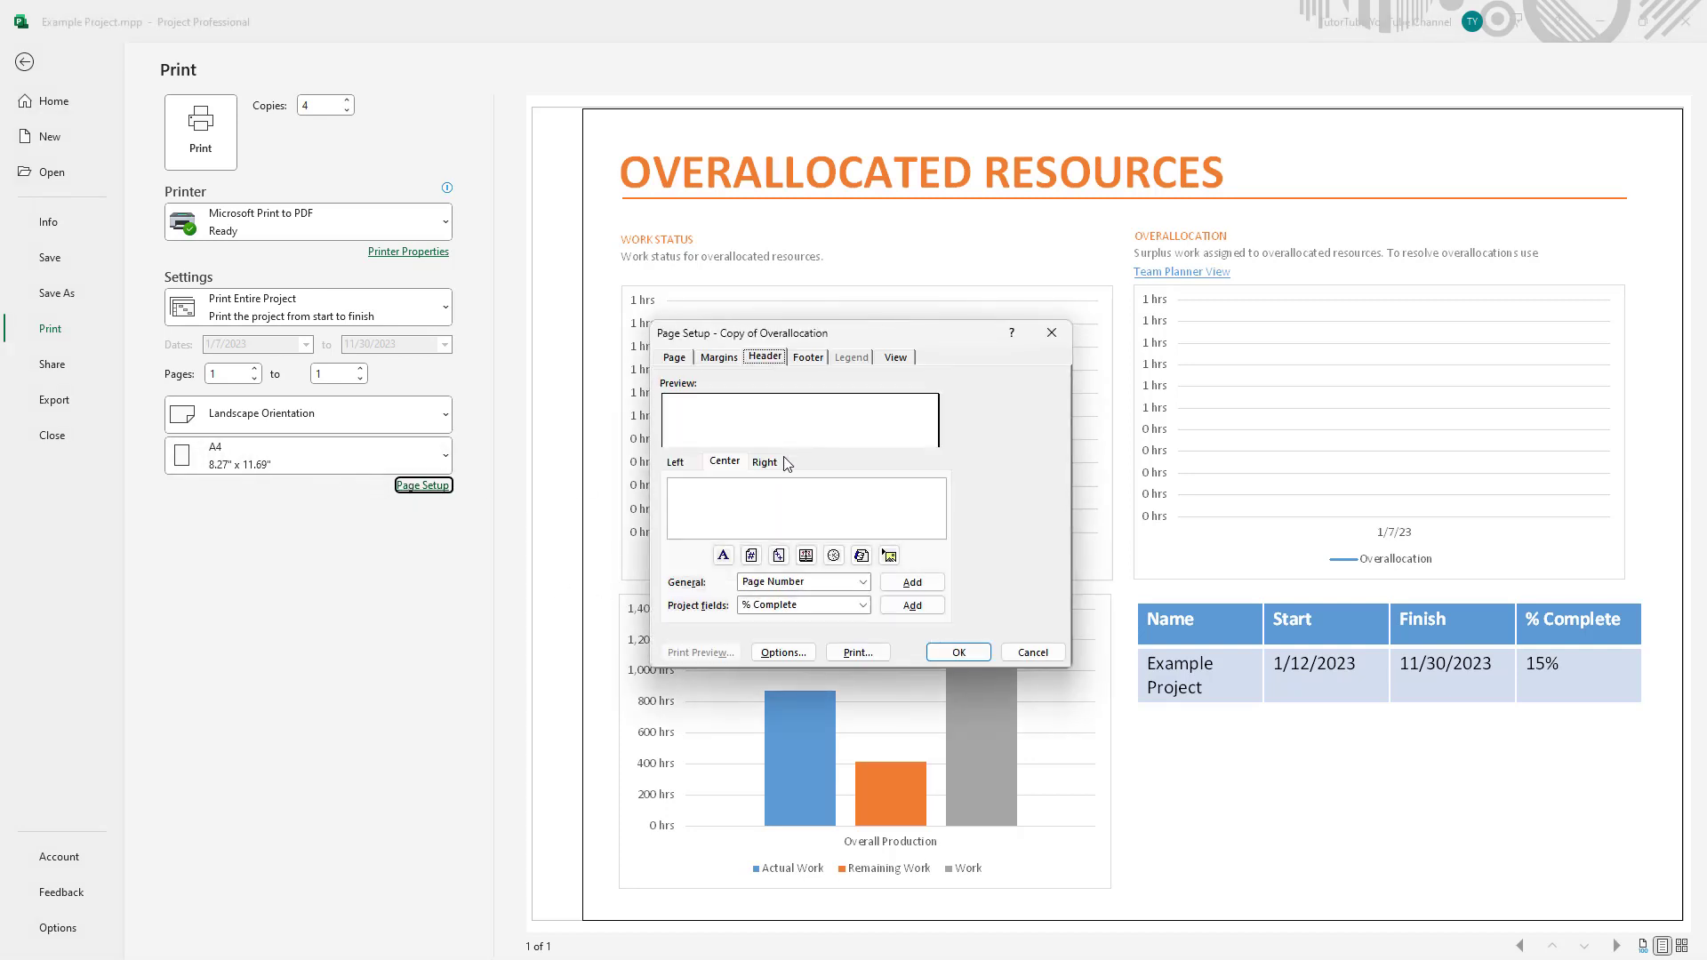
left_click(811, 504)
type("fghgfhgfhfghgf")
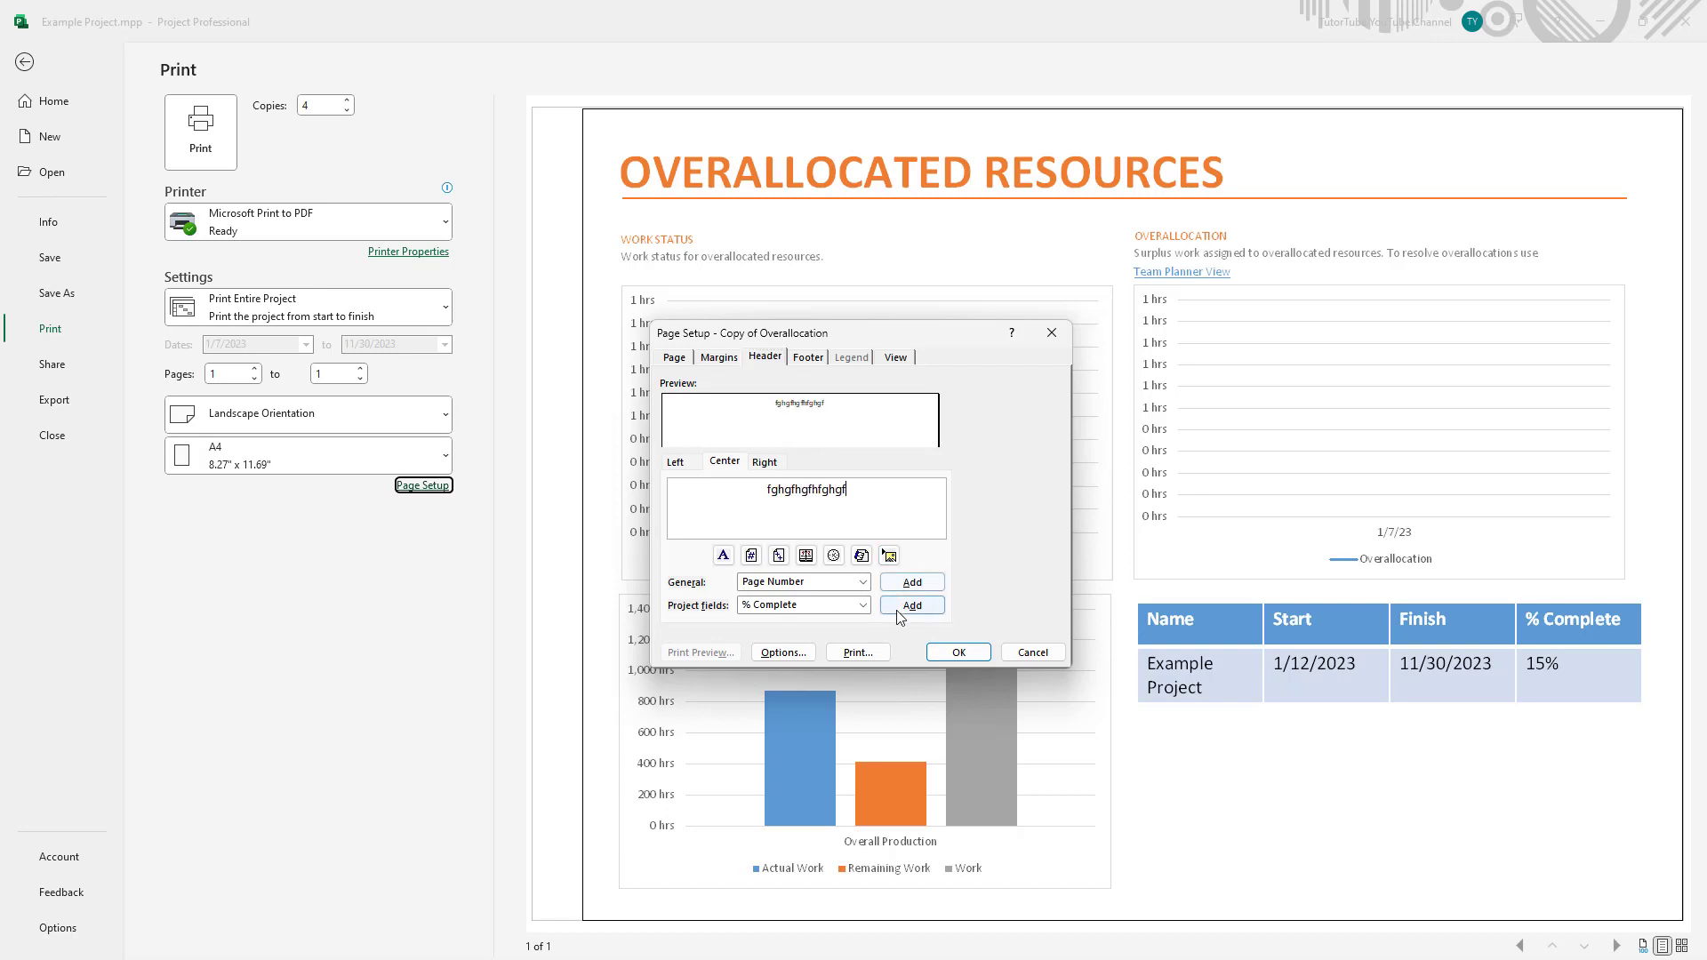
left_click(862, 605)
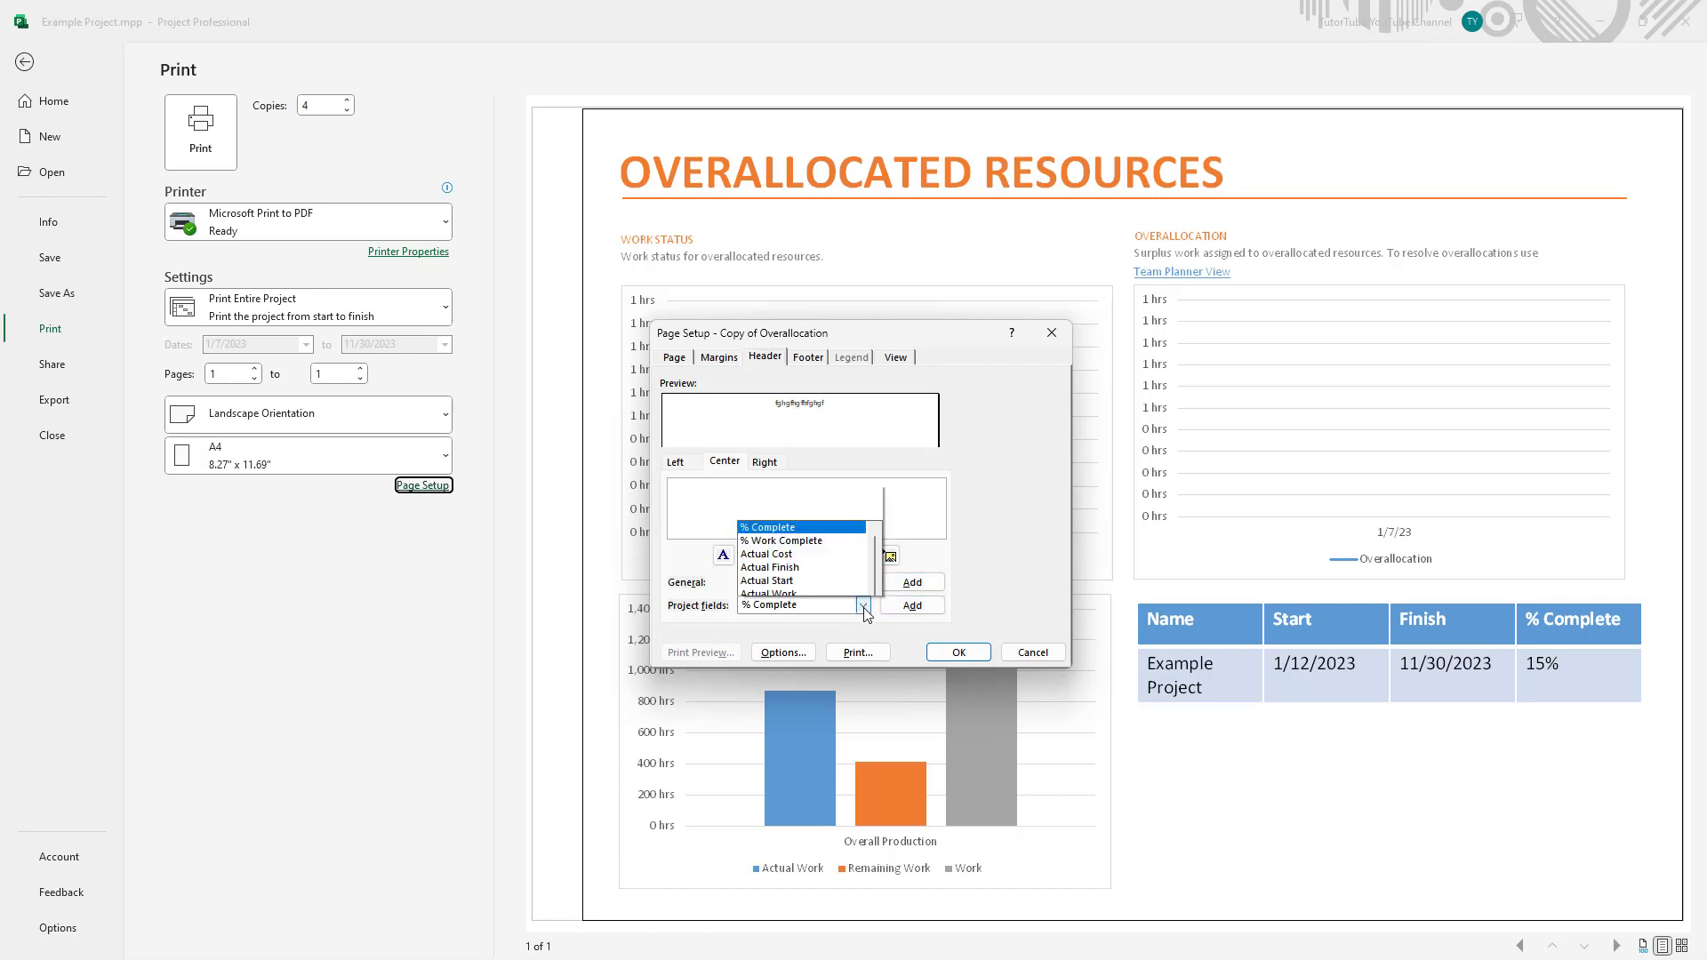
left_click(827, 230)
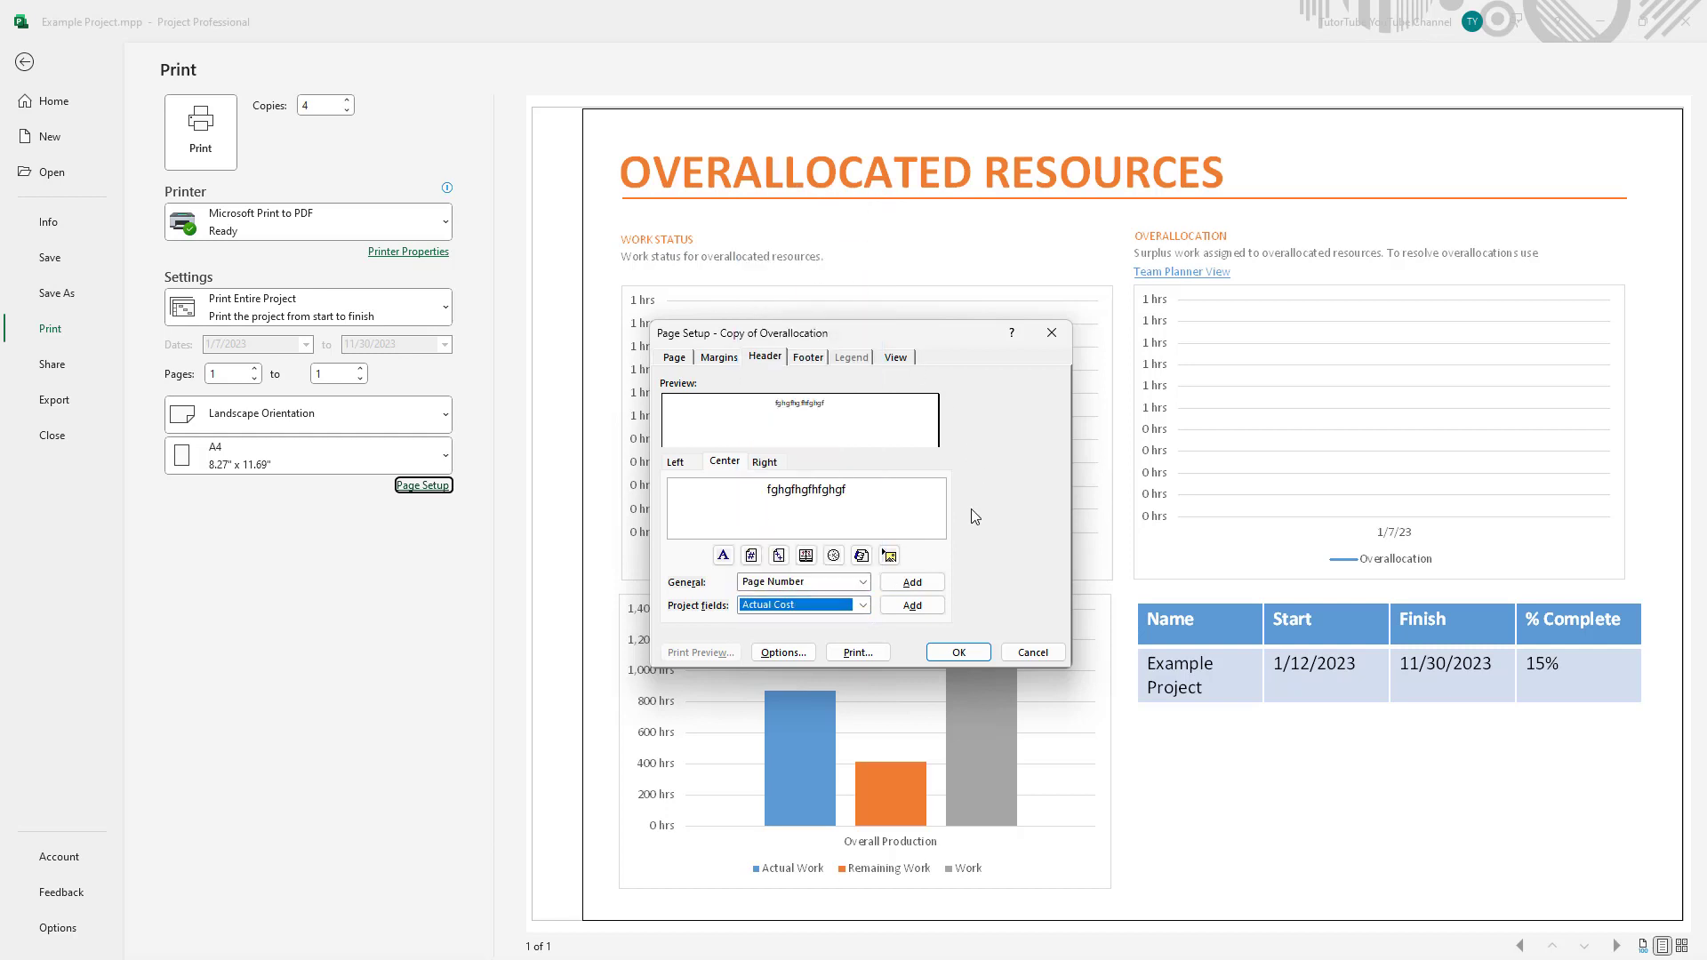
left_click(940, 603)
left_click(933, 585)
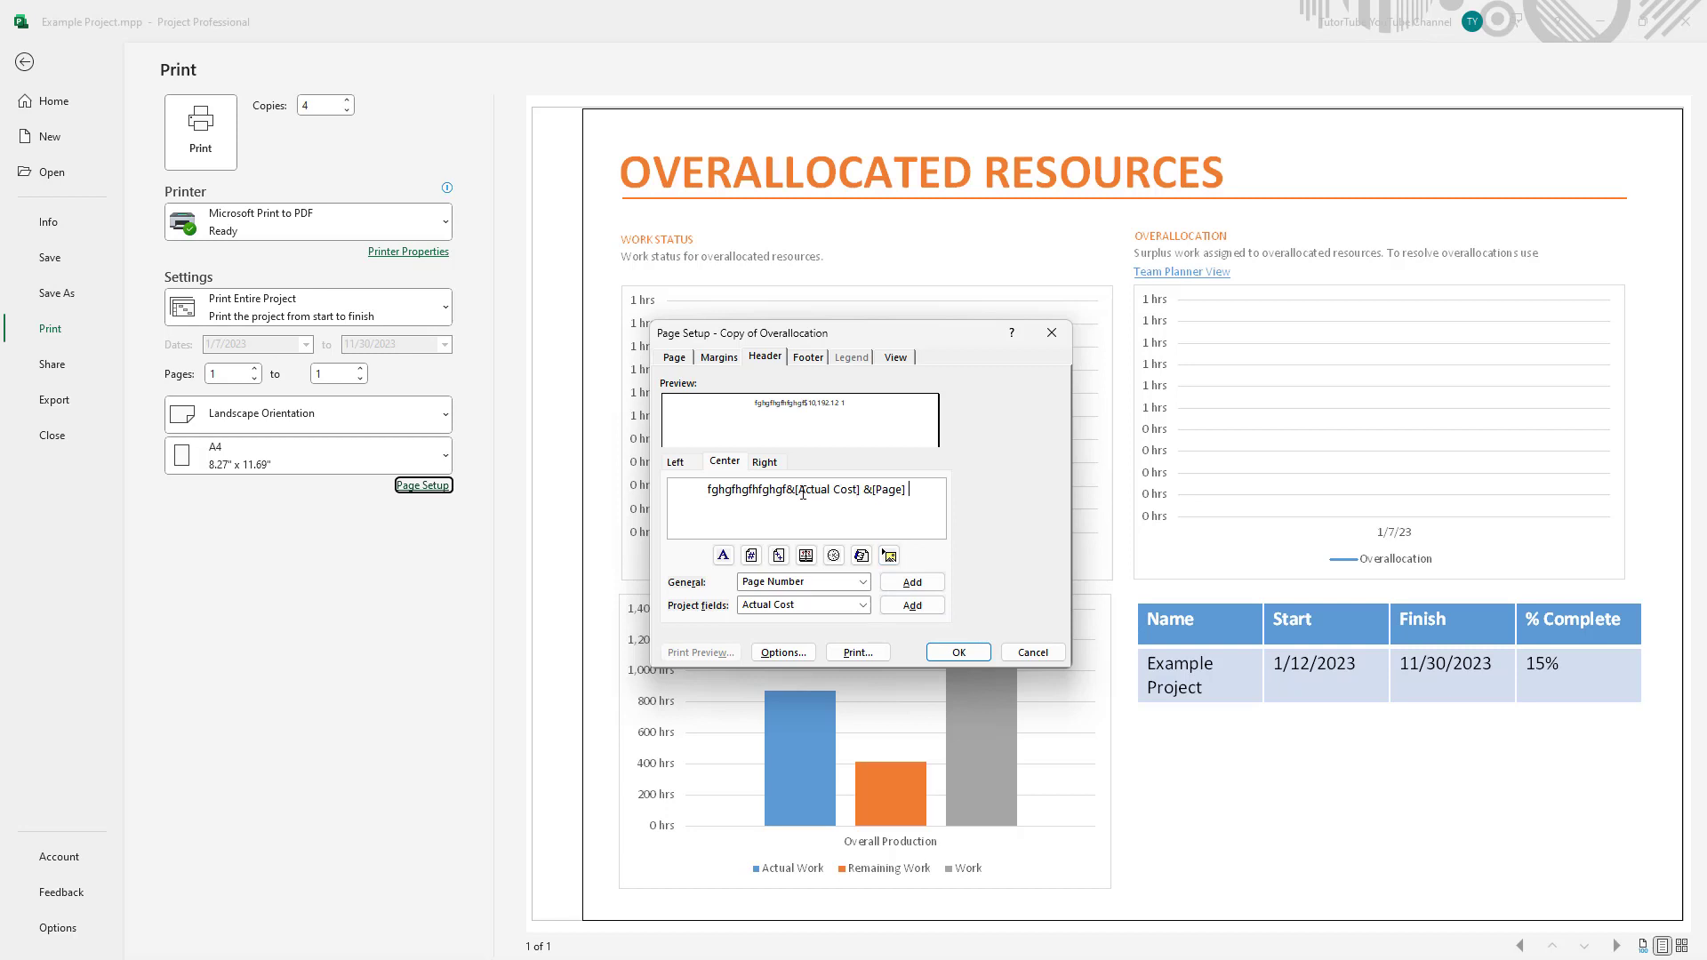
left_click_drag(803, 493, 908, 489)
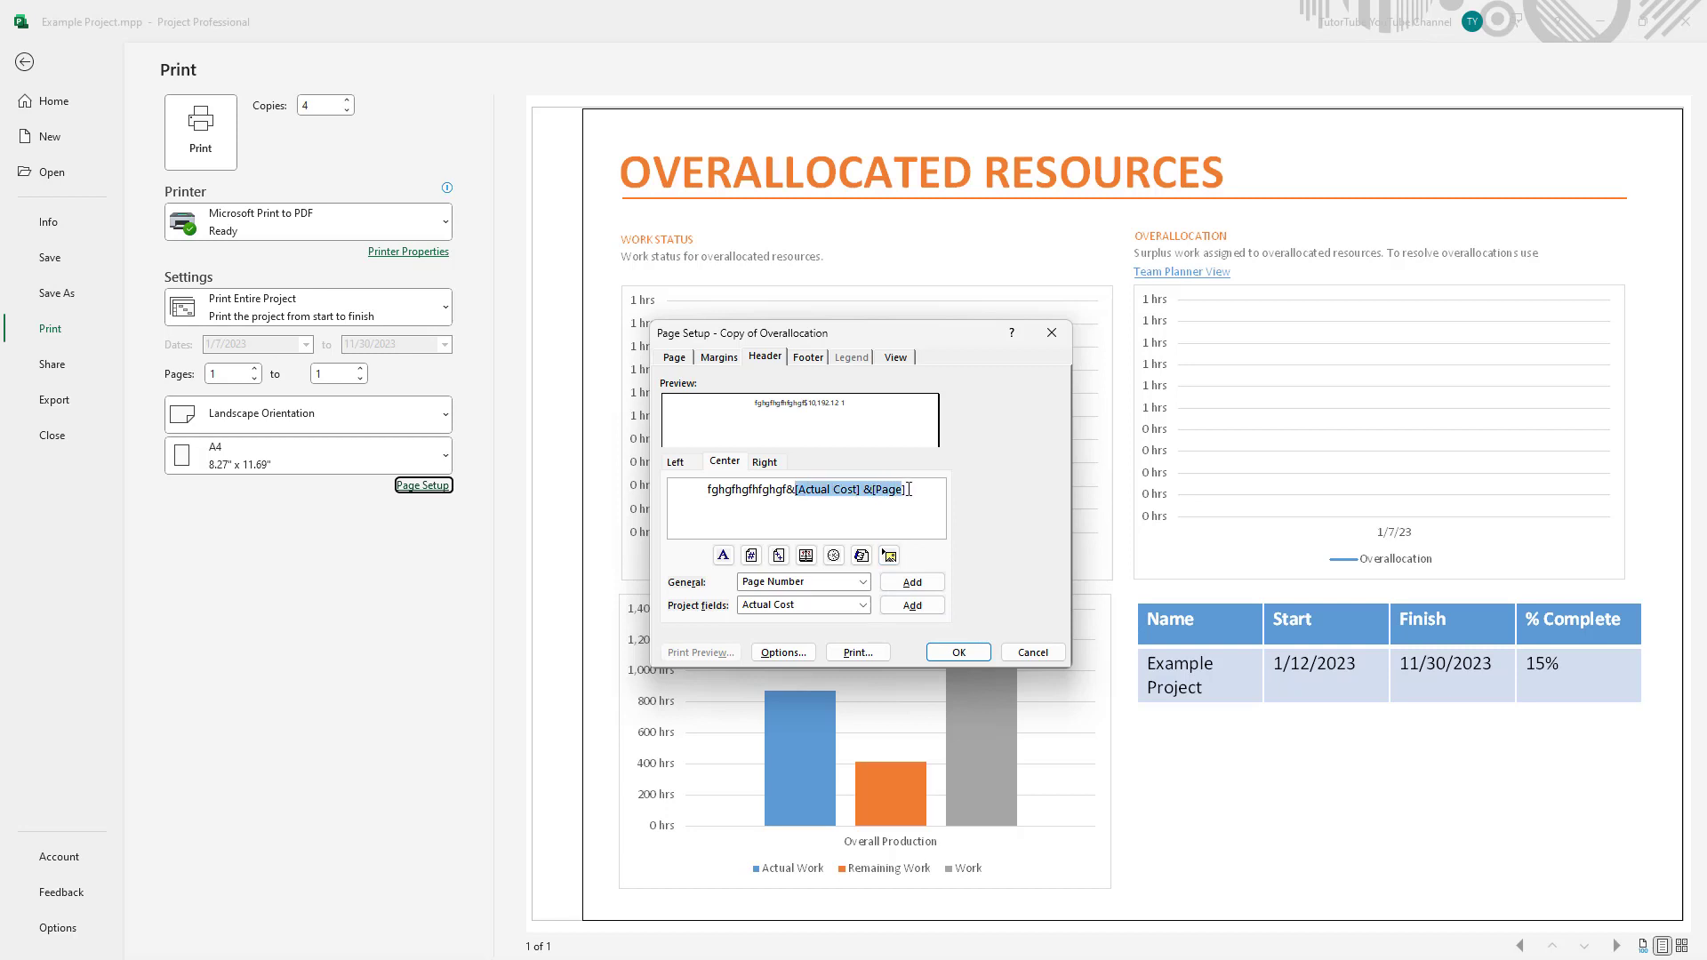
Add a centered page footer with the text "fghgfh", the % Complete field and the page number, and apply the page setup.
left_click(809, 357)
left_click(838, 533)
type("fg hgfh")
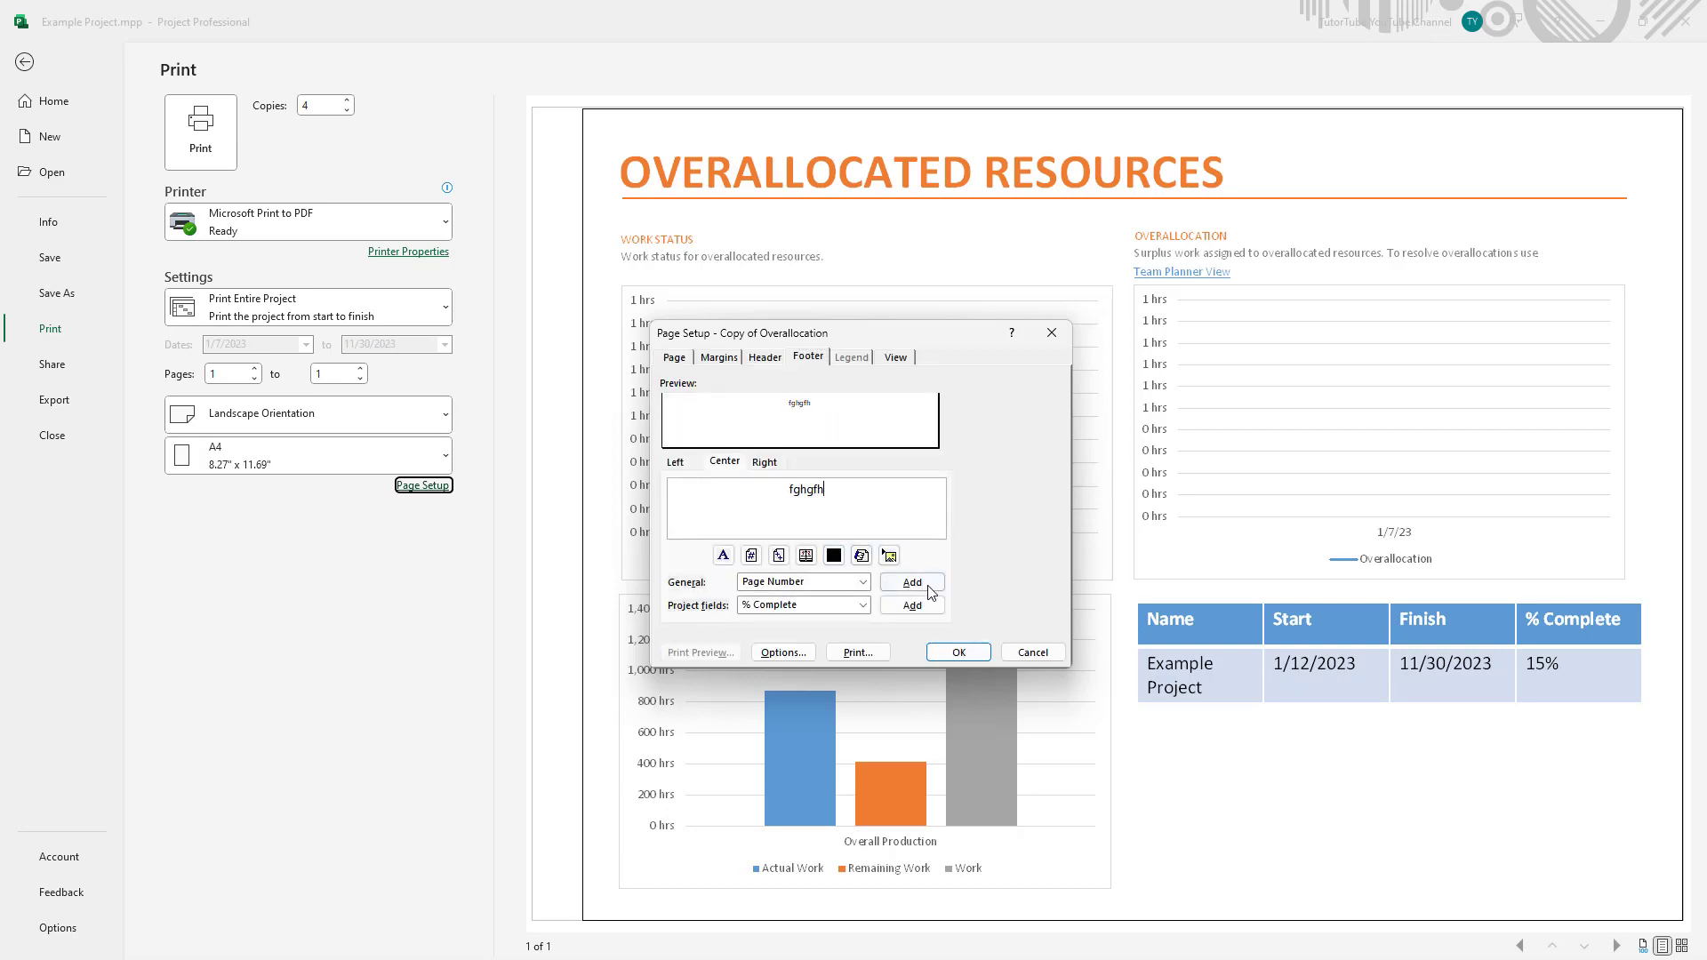
left_click(913, 604)
left_click(912, 582)
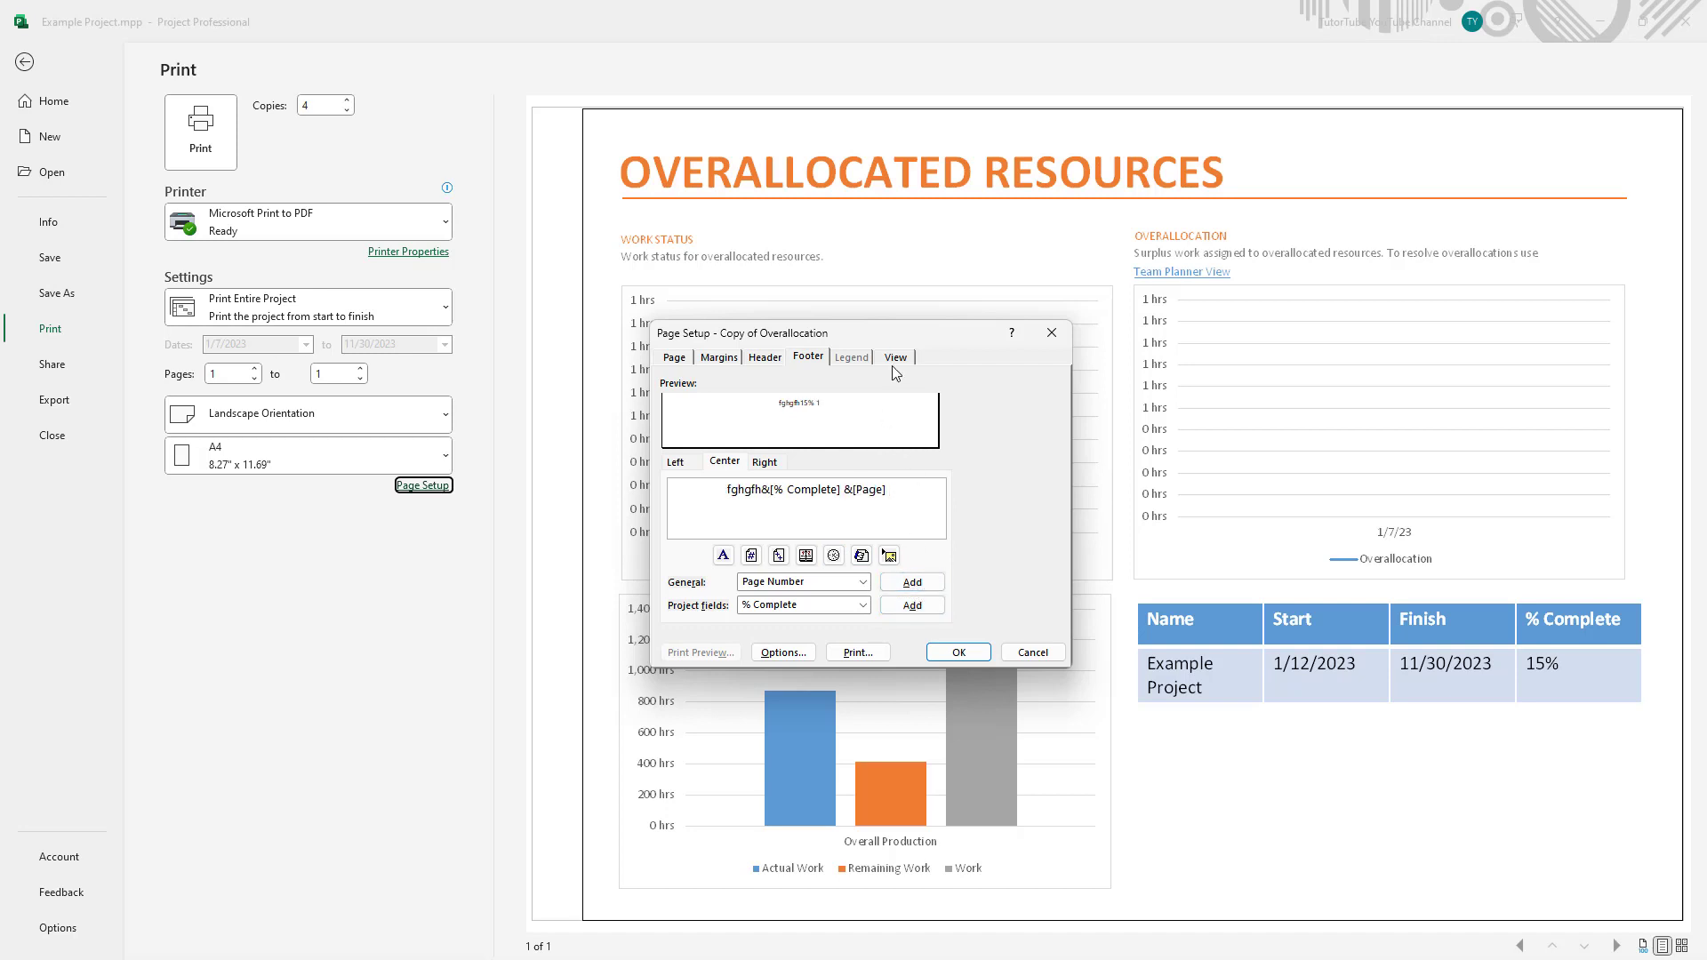
left_click(938, 652)
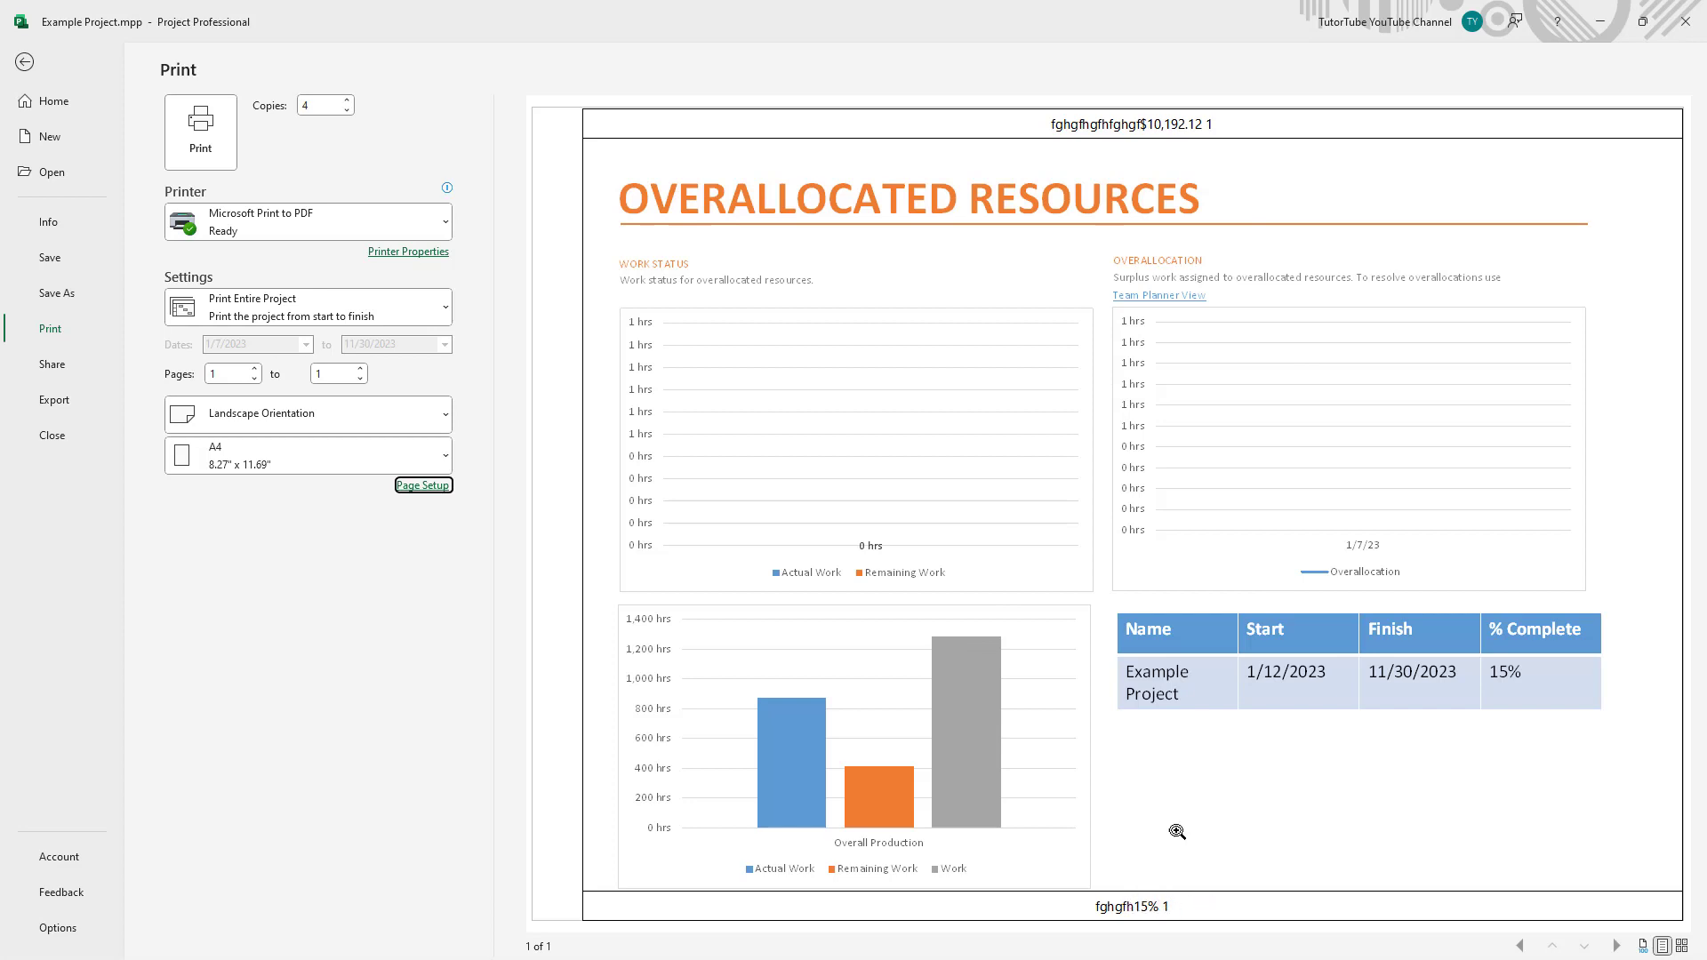
key("Tab")
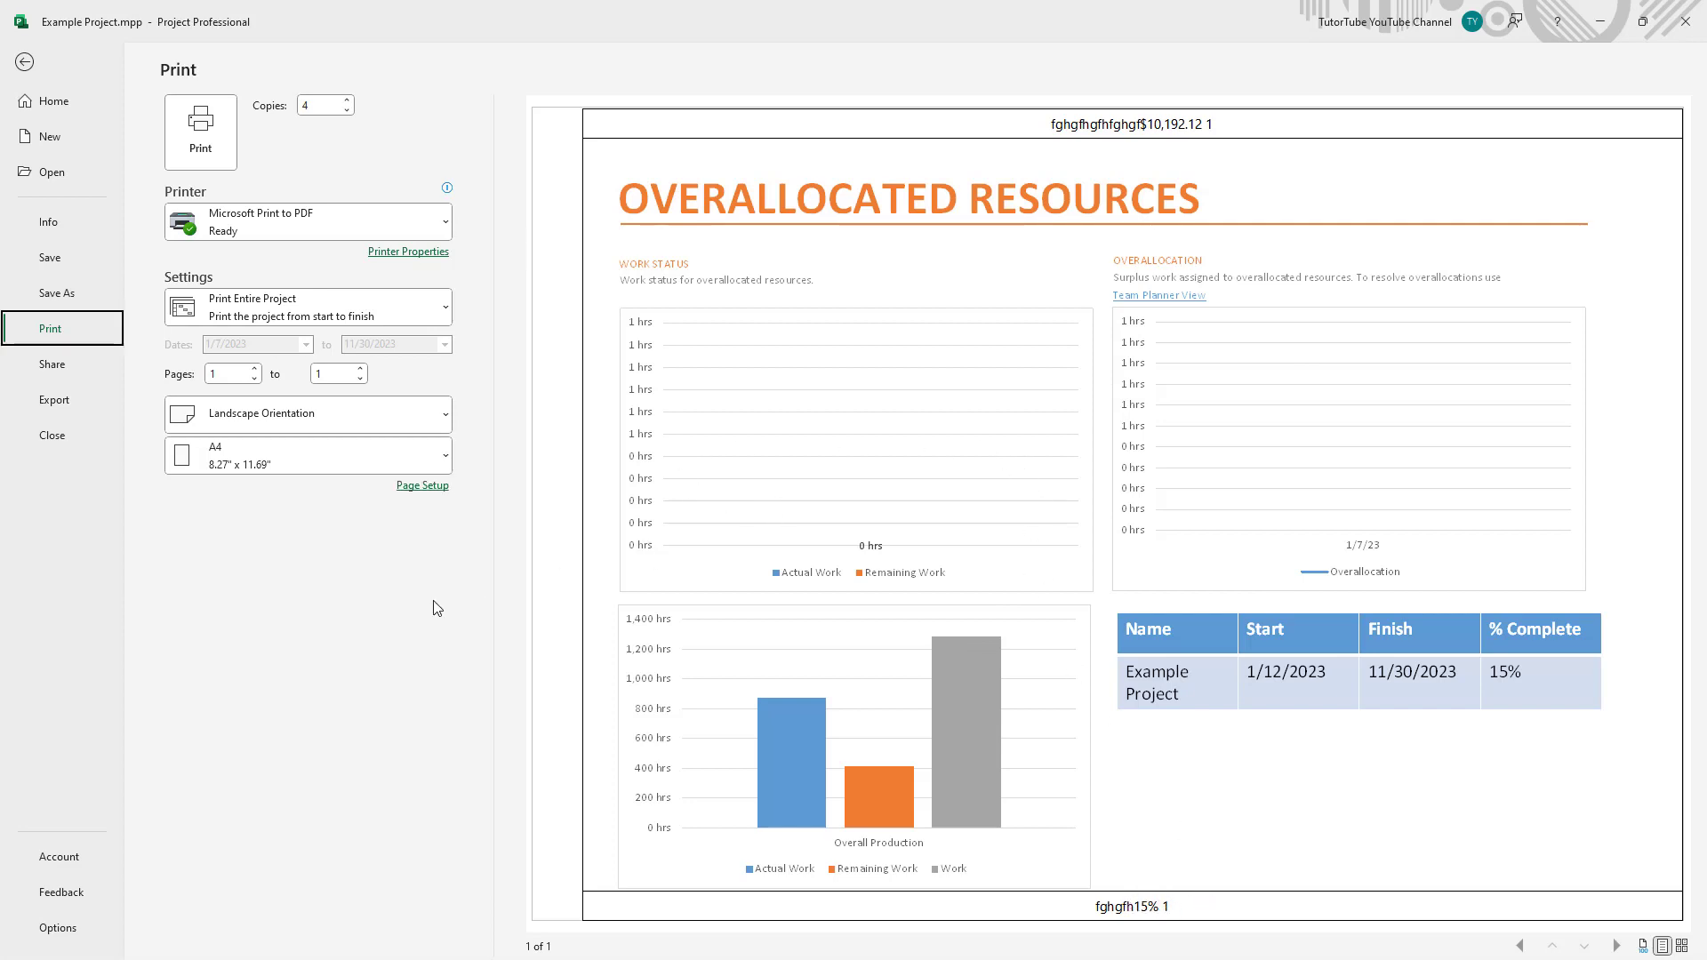